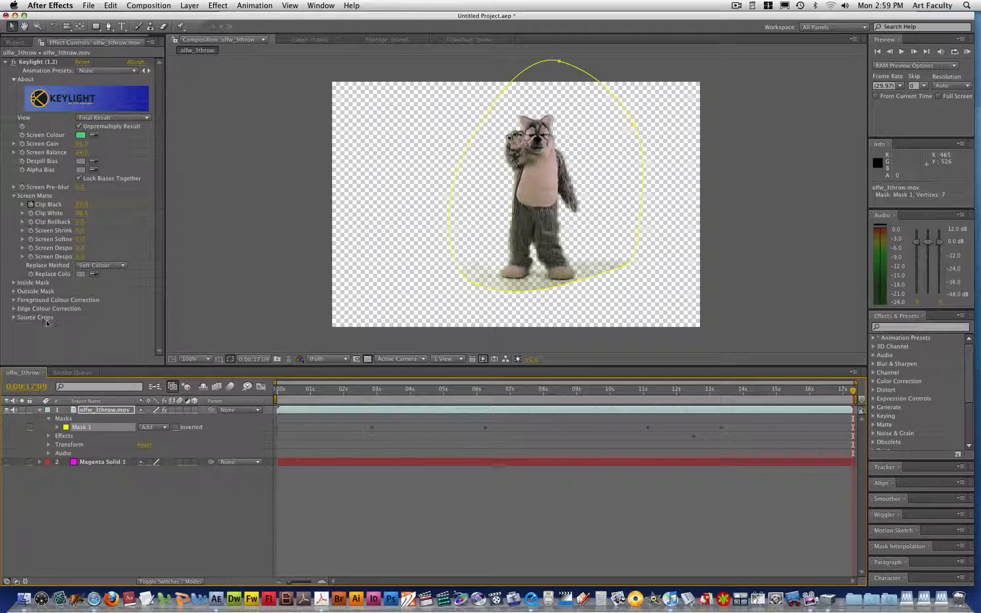
Import largephoto.jpg as footage from the images folder inside the ullandio folder on the Desktop
click(15, 42)
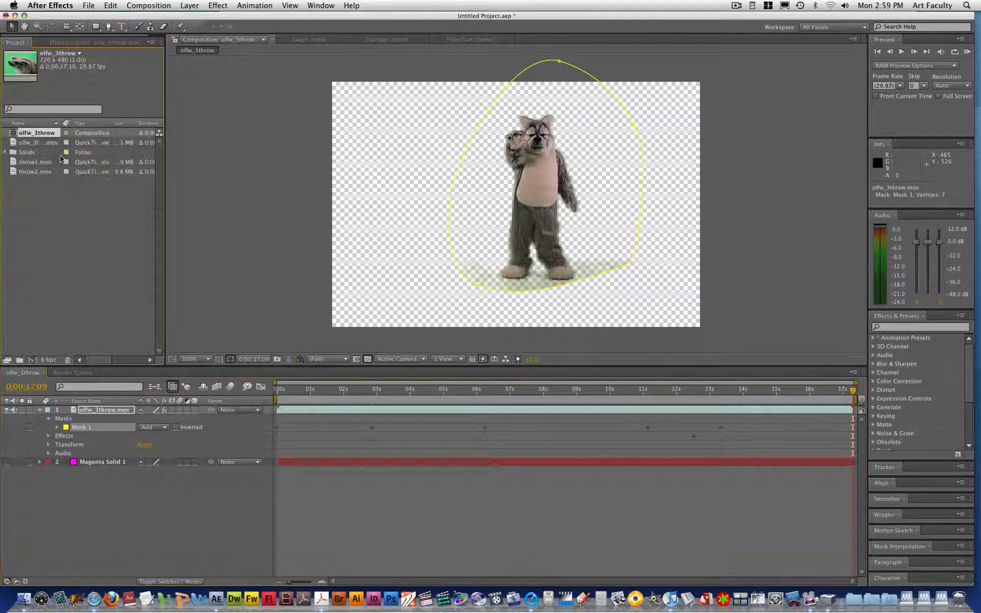
double_click(95, 293)
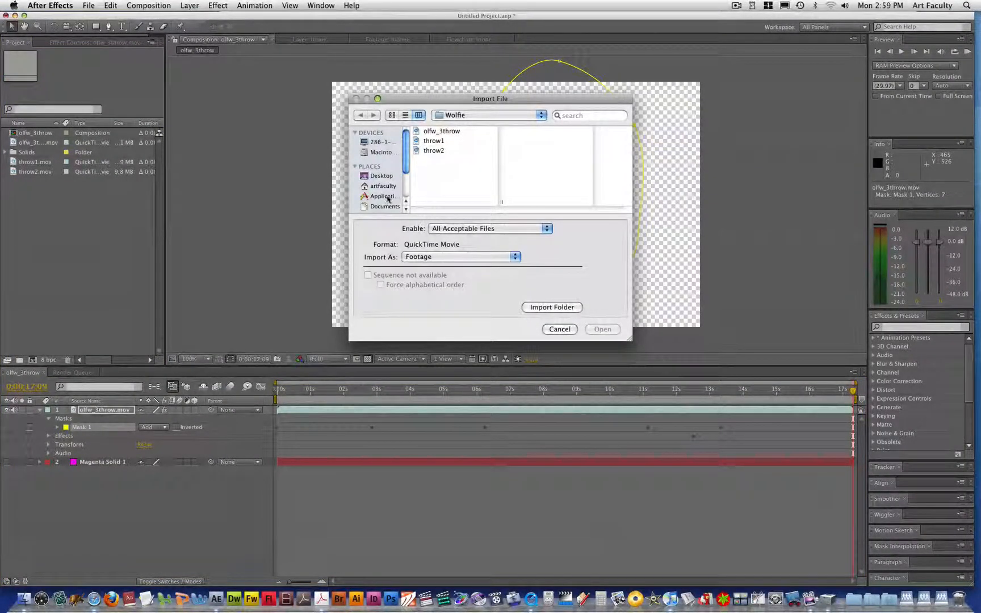
click(382, 176)
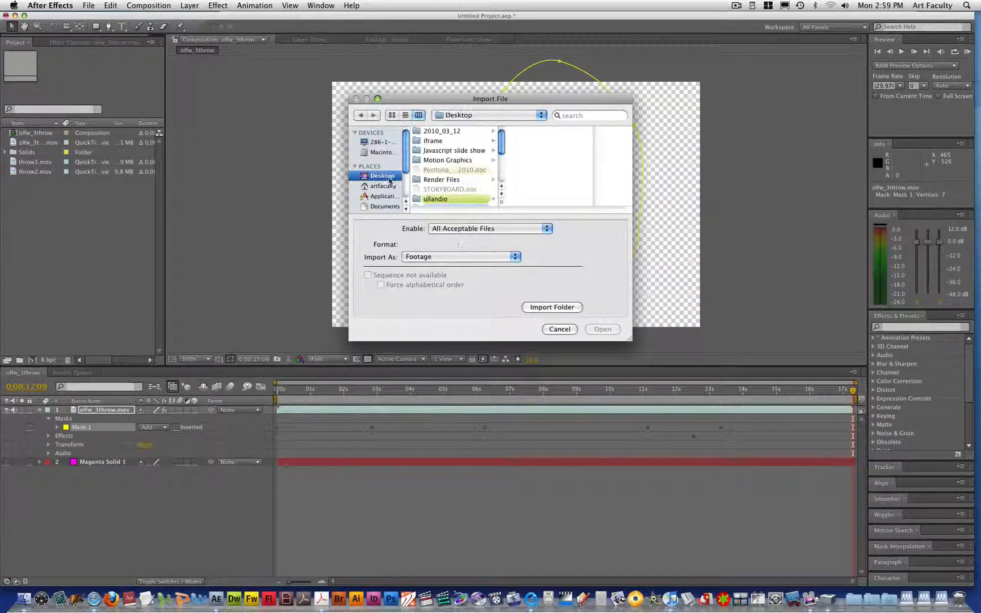
scroll(462, 162, down, 3)
click(463, 171)
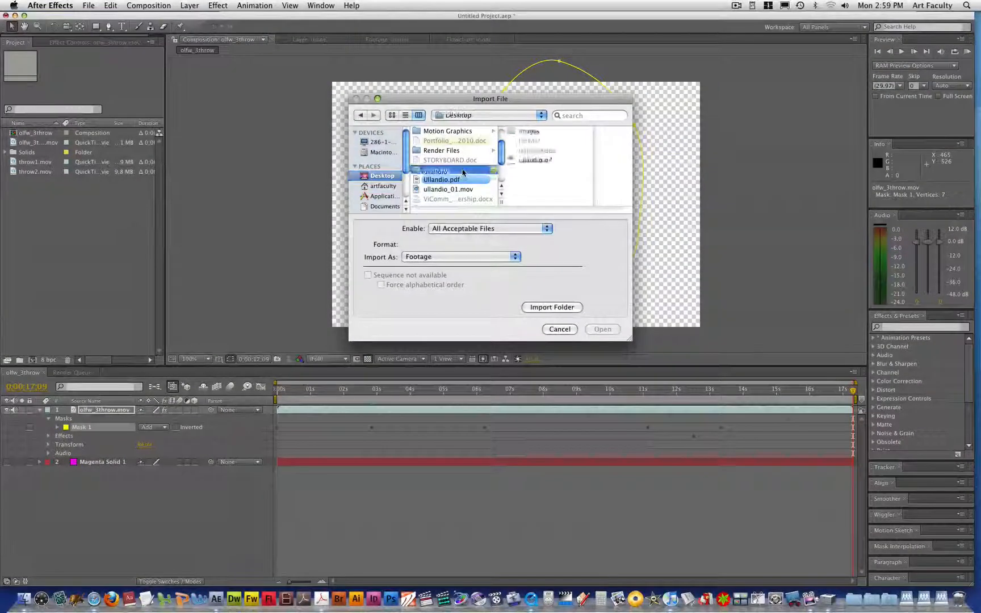
click(529, 132)
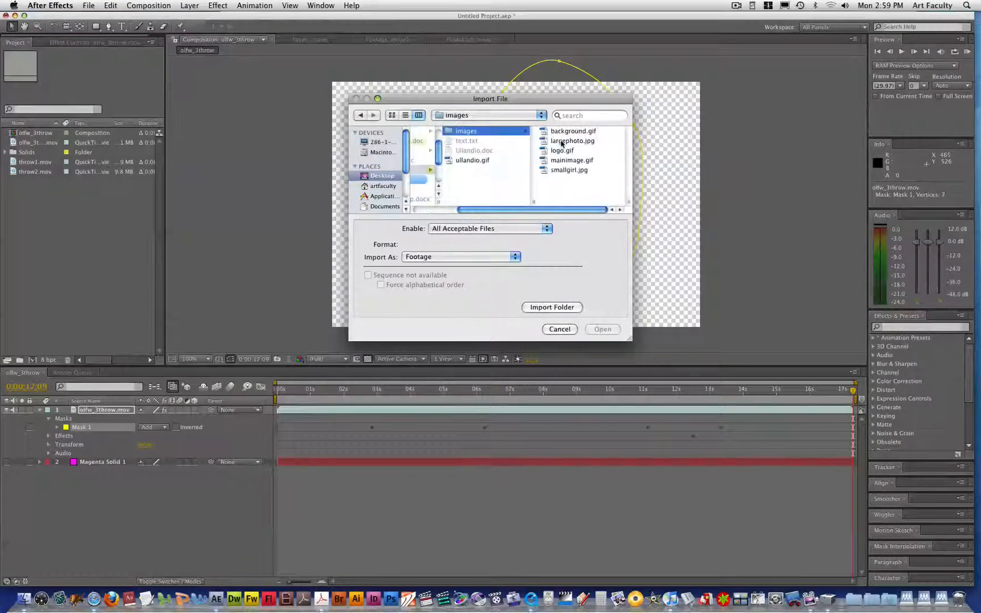
click(562, 142)
click(604, 330)
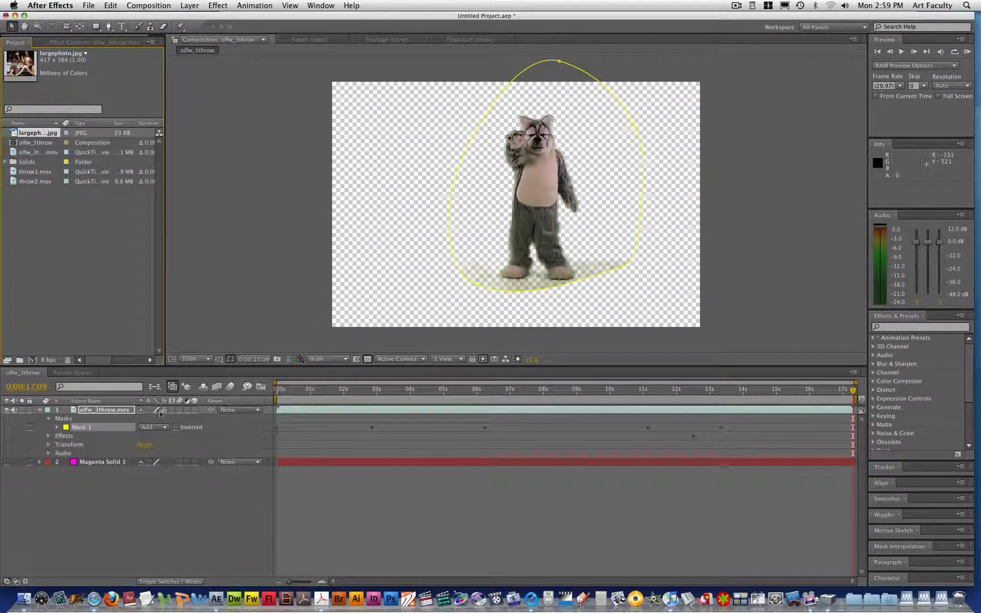
Add largephoto.jpg to the composition as a layer directly beneath olfw_3throw.mov
drag(115, 413, 109, 471)
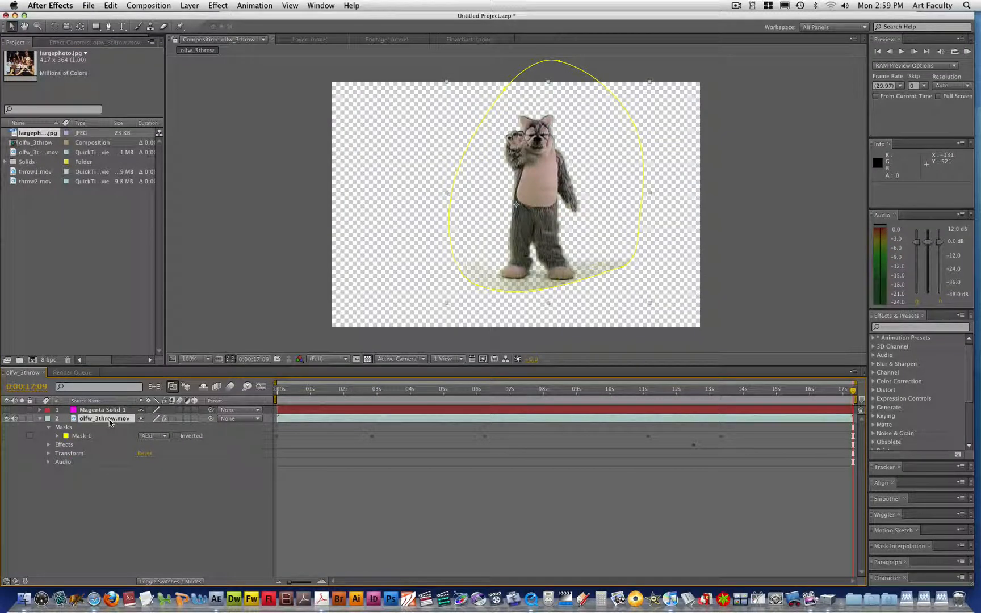
key(super+z)
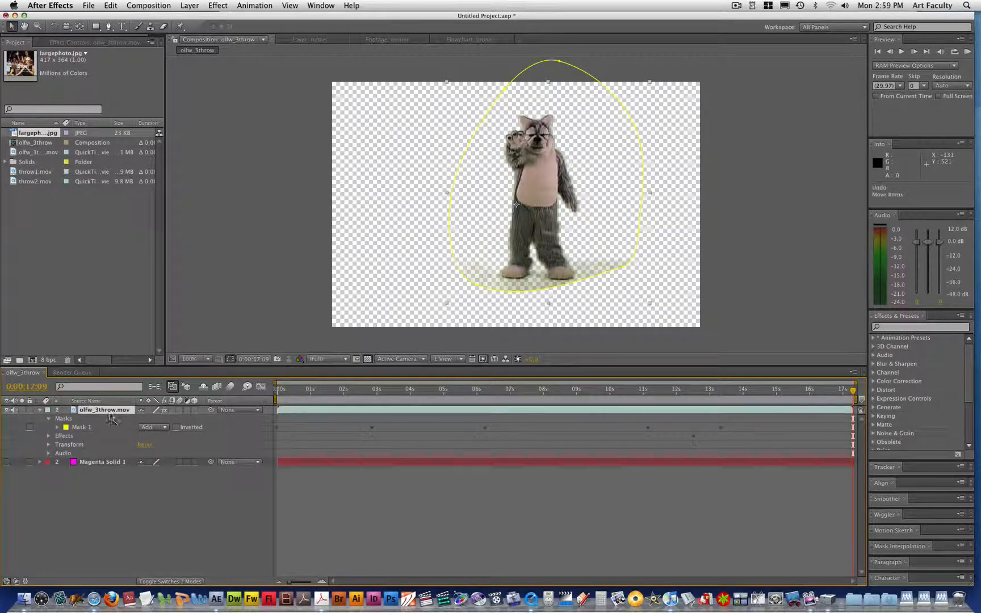
click(71, 251)
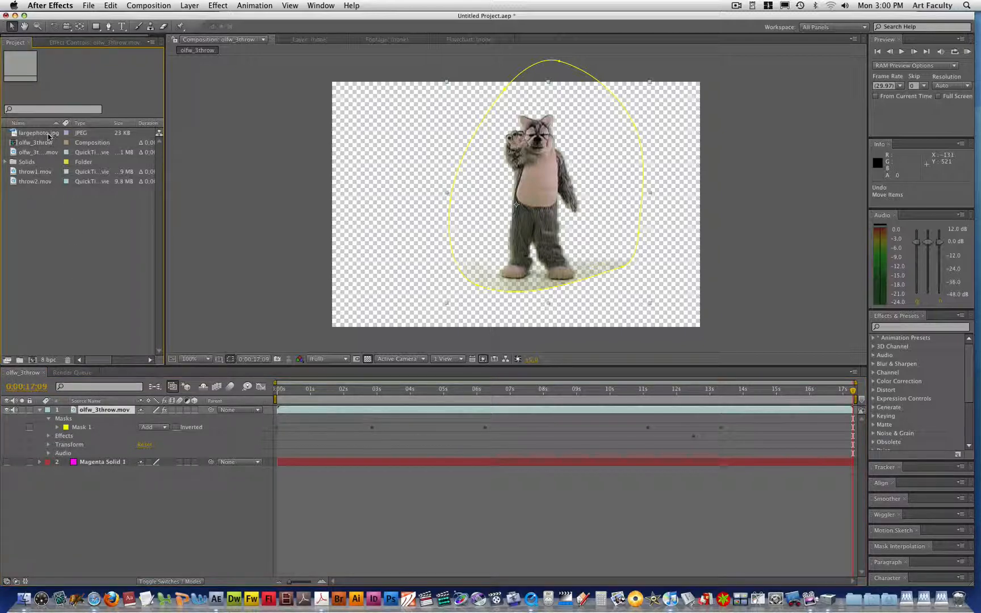
drag(48, 136, 98, 462)
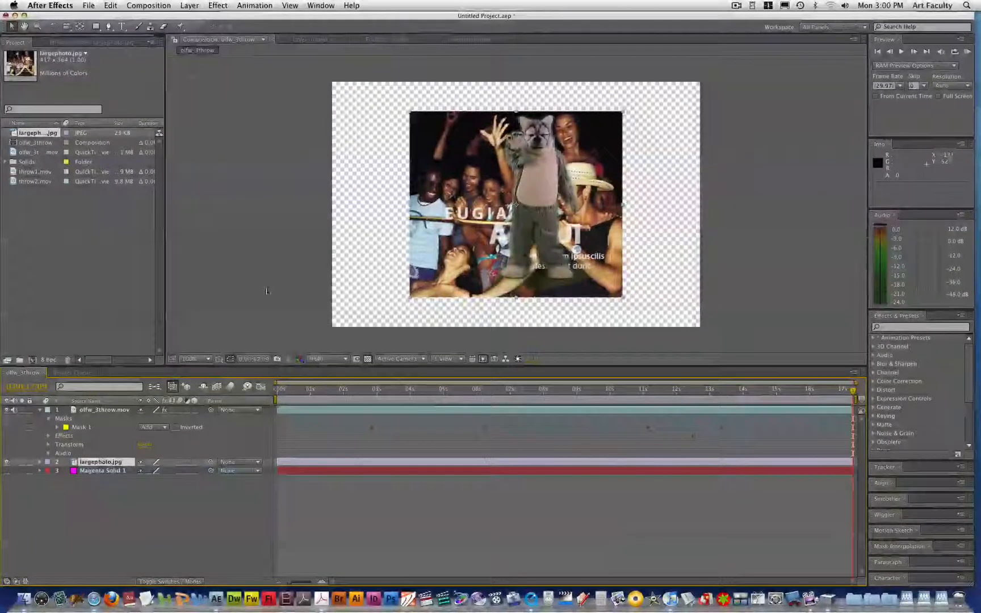
Scale the largephoto.jpg layer up proportionally to fill the frame and move the current time to 0;00;04;29
key(s)
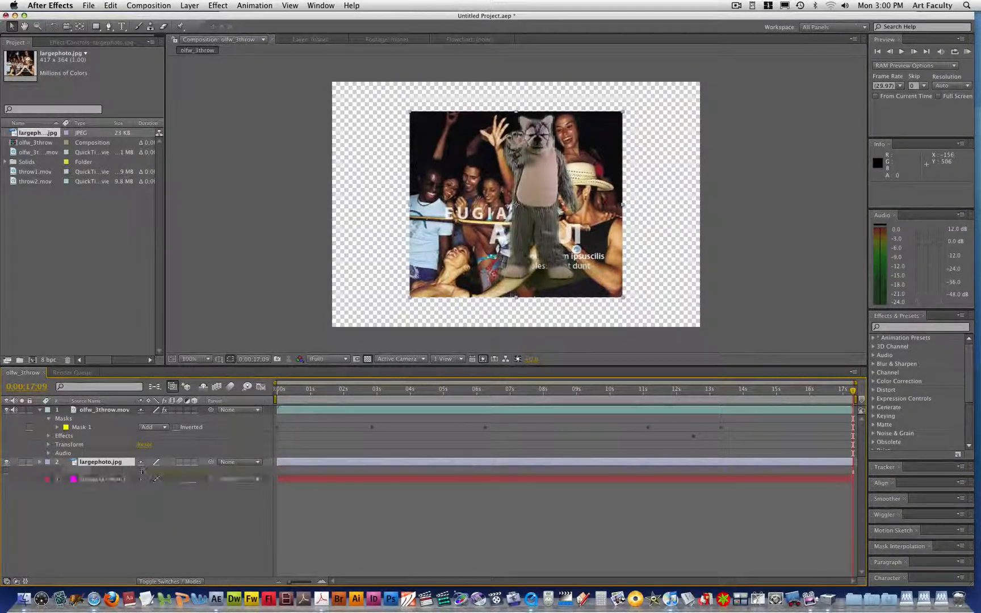
drag(151, 476, 169, 469)
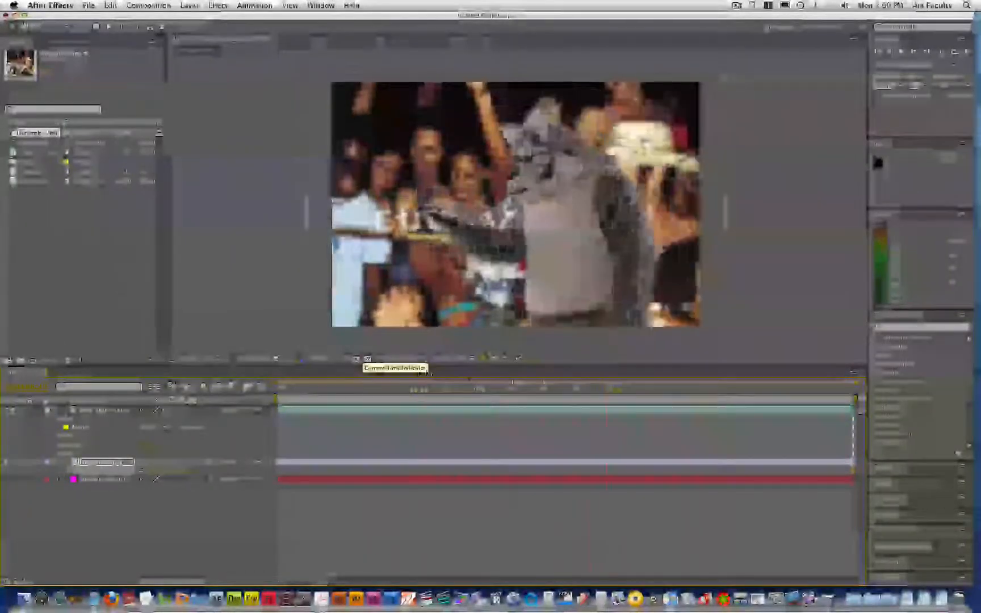
click(442, 391)
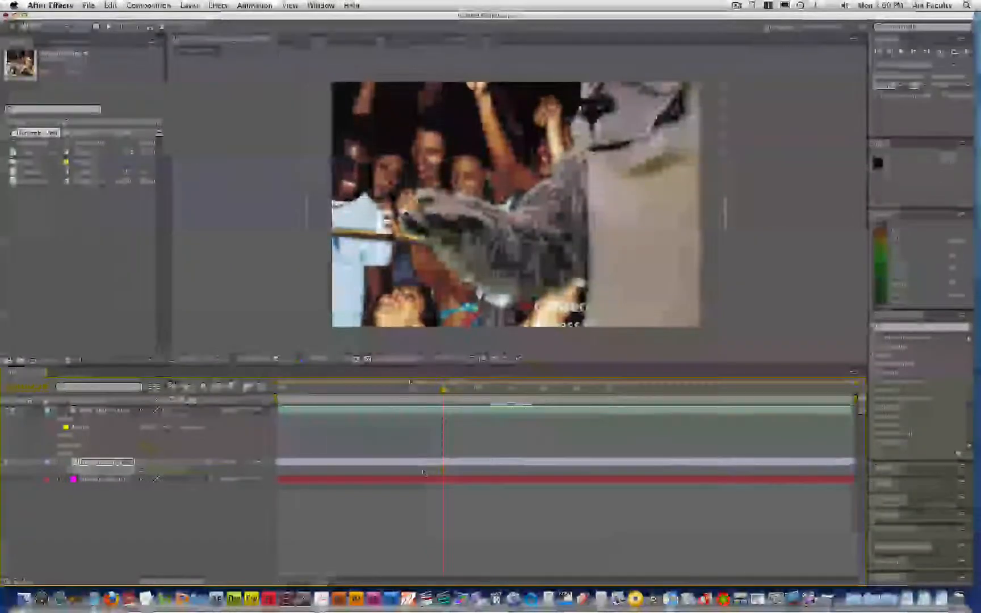
Deselect the photo layer and collapse the expanded properties of olfw_3throw.mov and largephoto.jpg
click(199, 521)
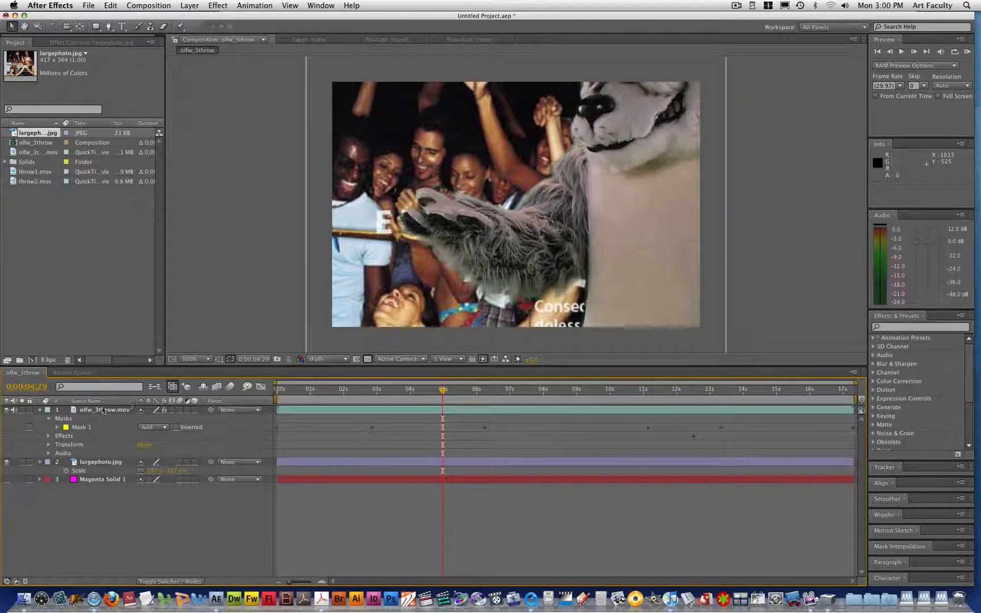
click(39, 410)
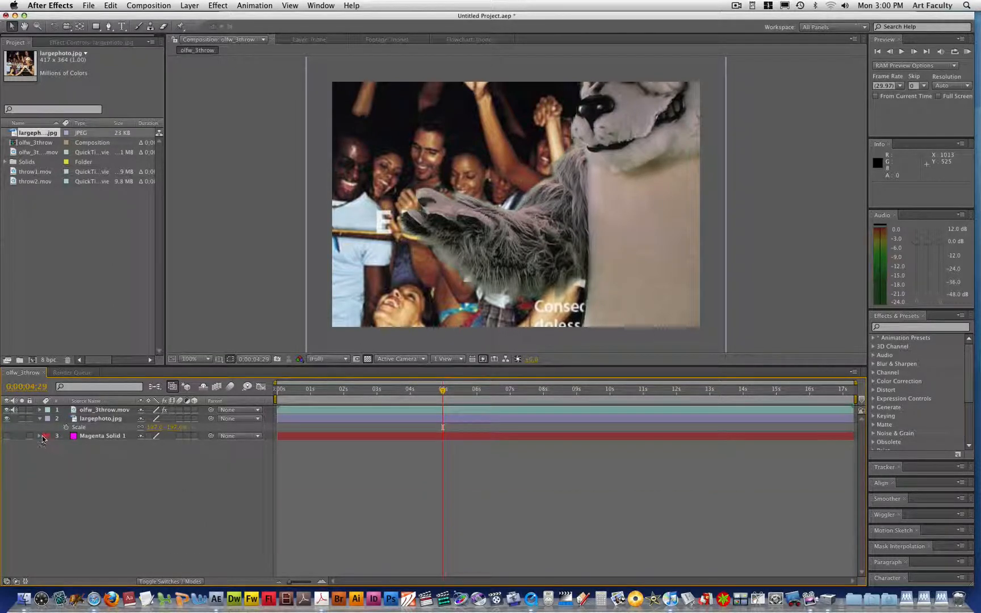
click(40, 419)
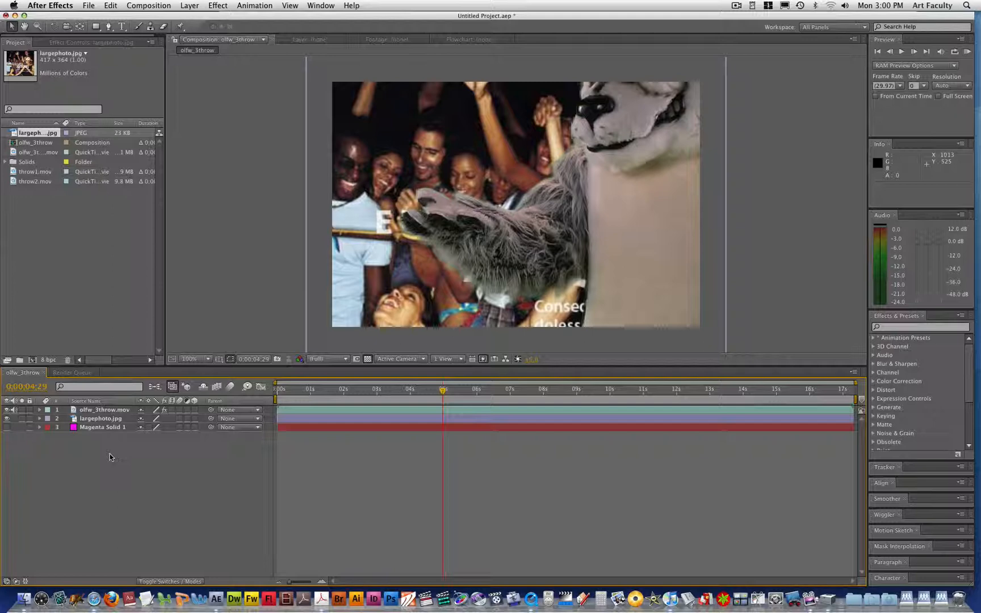
Create a new adjustment layer above olfw_3throw.mov
click(190, 5)
mouse_move(196, 17)
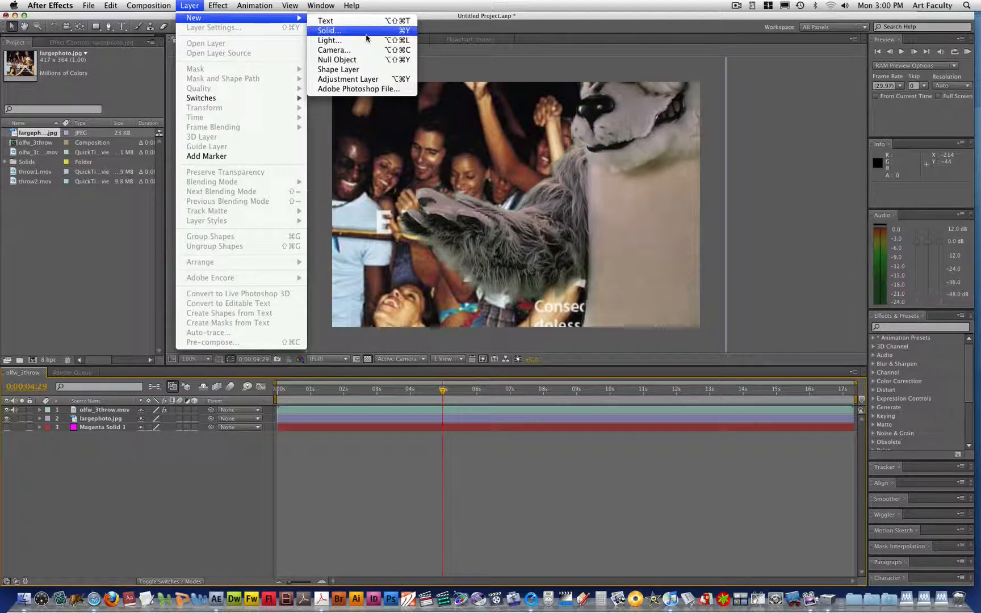
click(364, 79)
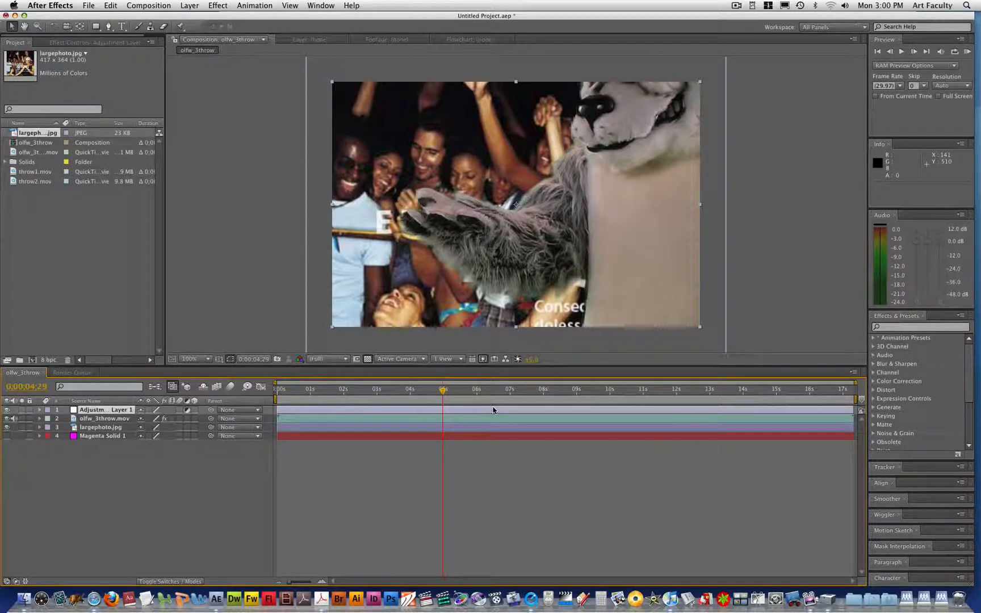
Find the Color Balance effect, apply it to the adjustment layer, and raise its Shadow Red Balance
click(931, 328)
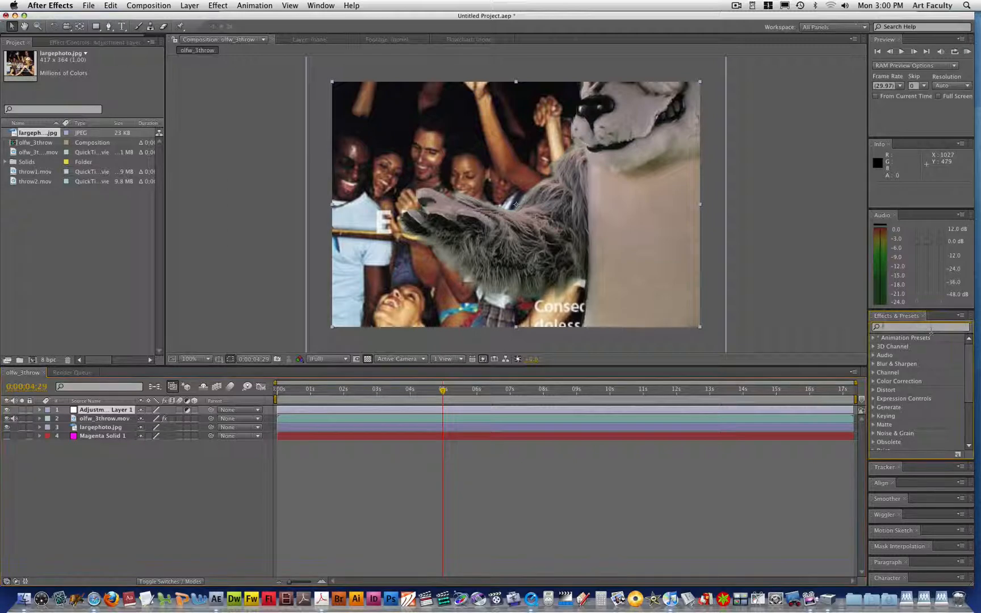
text(colo)
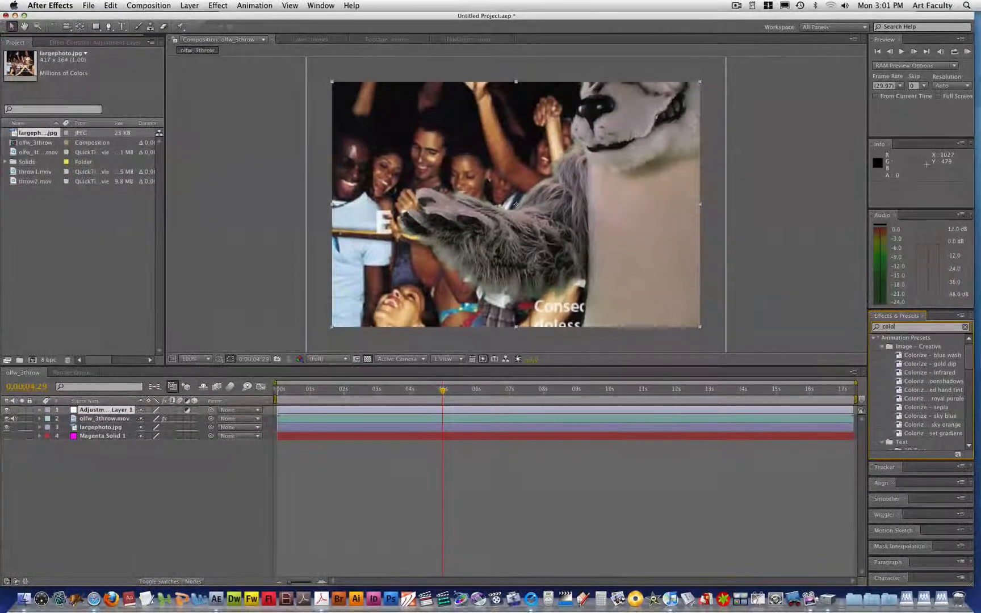
text(r b)
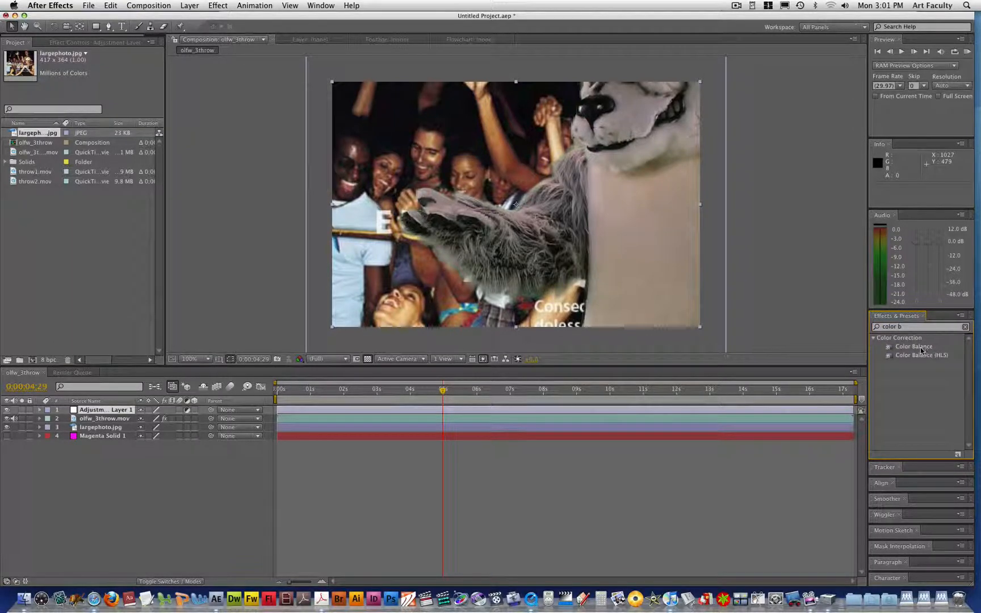
drag(917, 348, 194, 412)
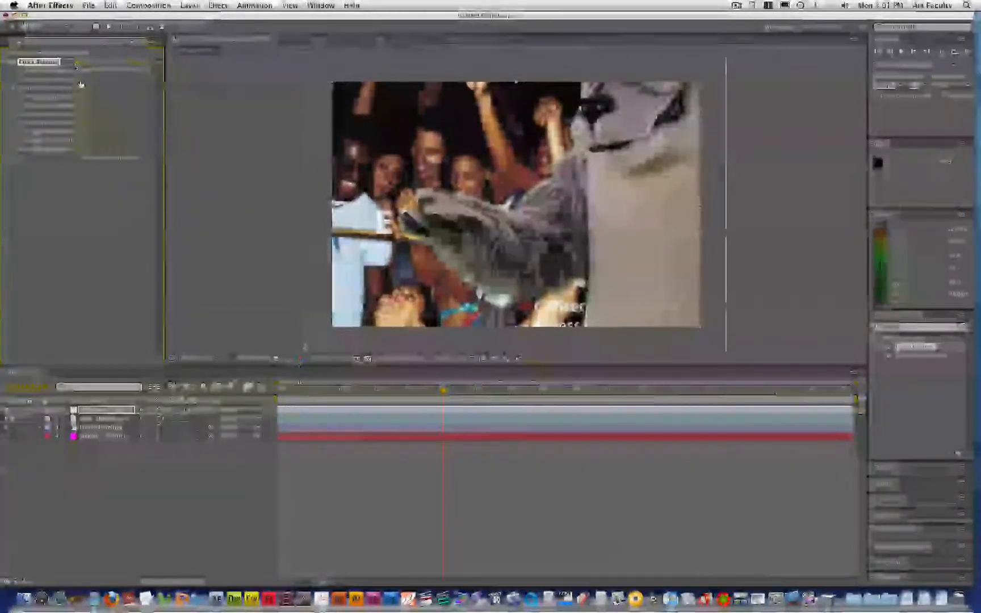
drag(117, 71, 151, 71)
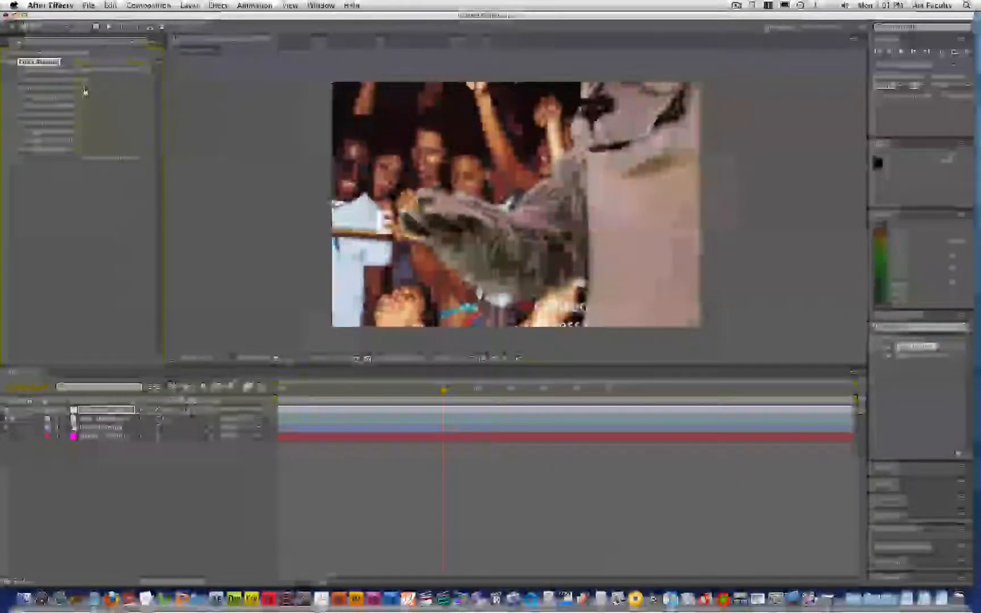
click(189, 6)
mouse_move(262, 17)
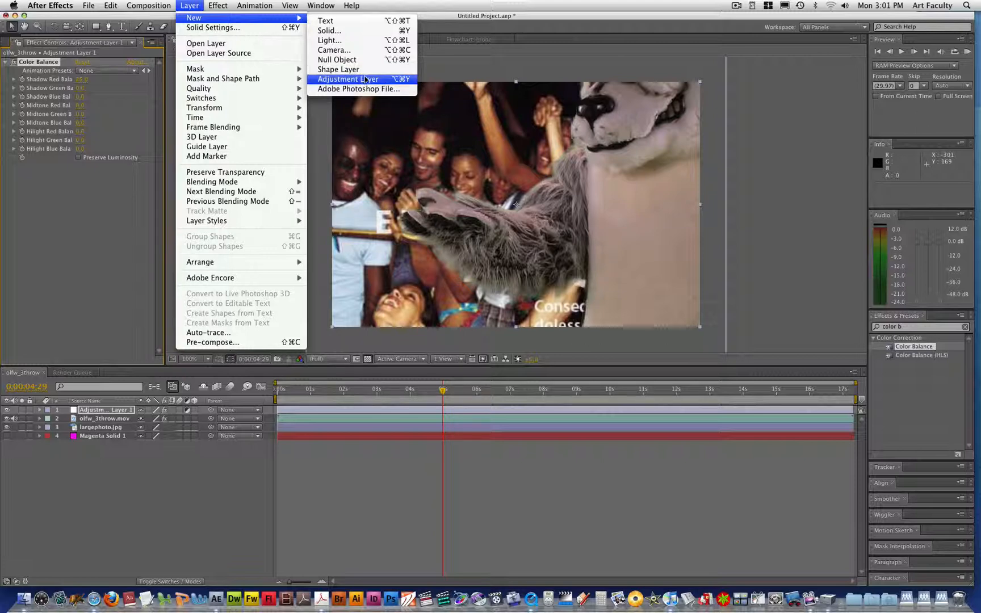
click(931, 370)
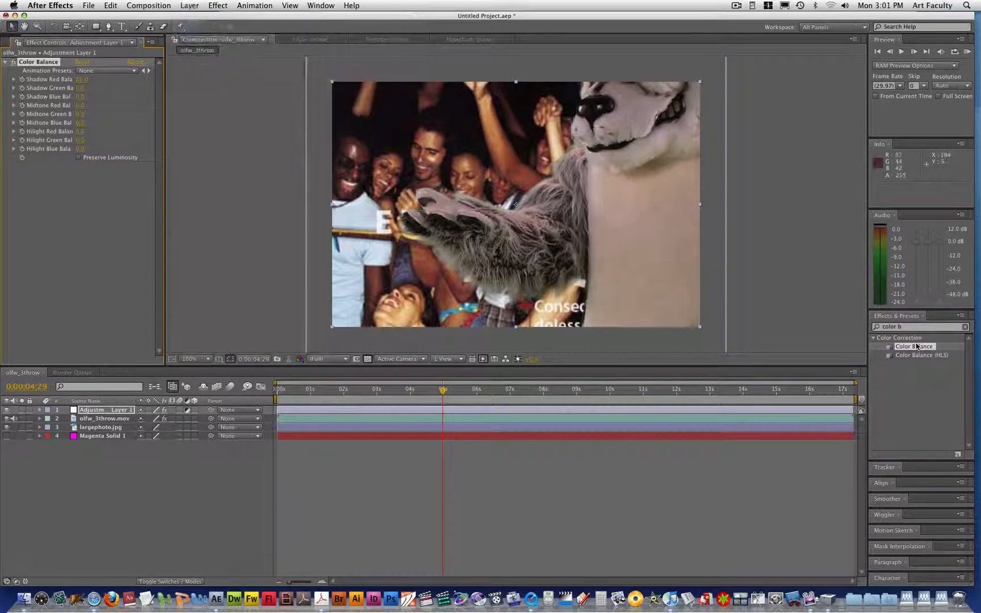
click(230, 7)
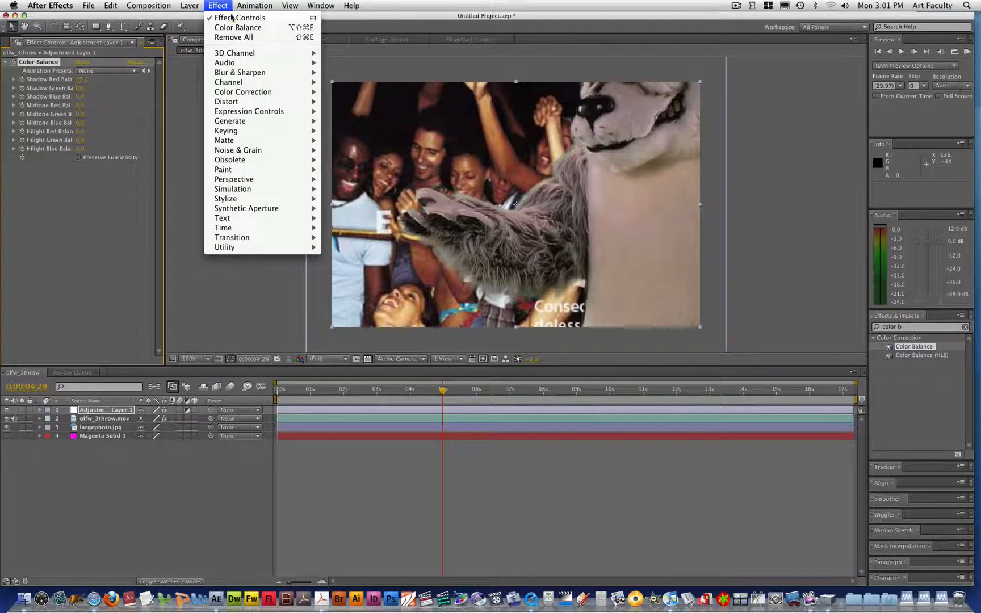
mouse_move(243, 93)
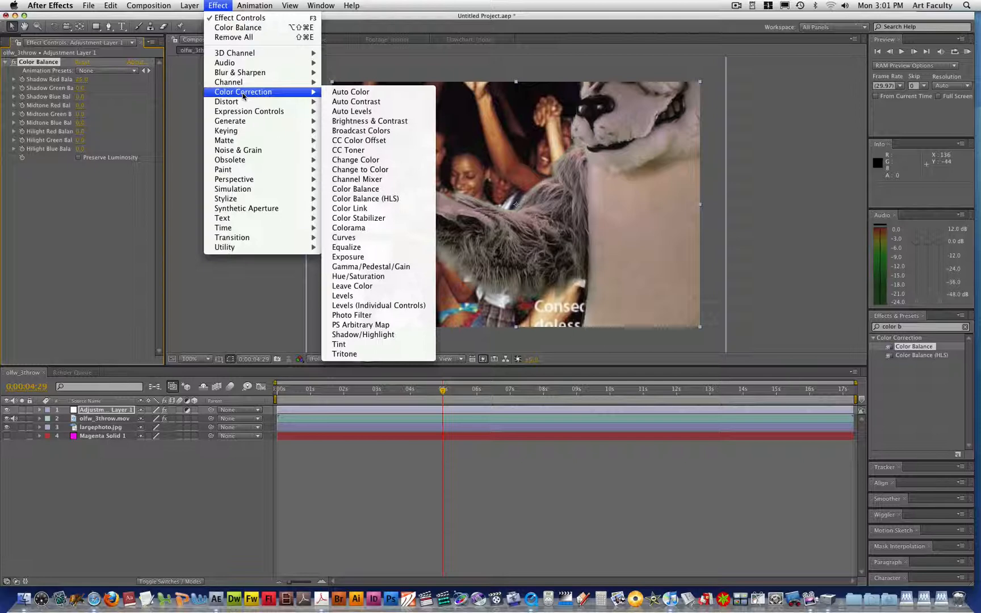
click(357, 102)
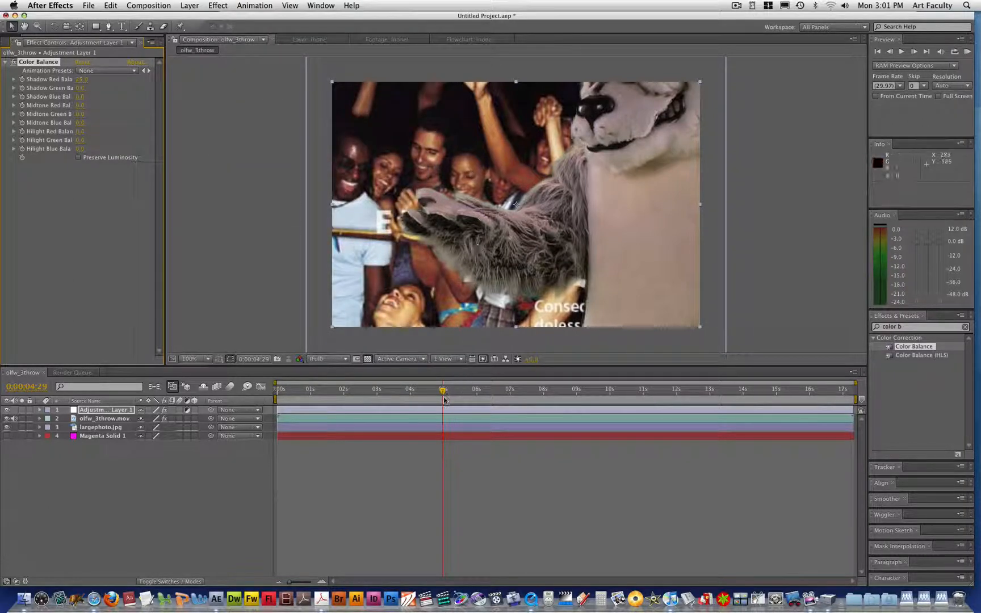
Move the current time to 0;00;04;20, then further increase Shadow Red Balance and lower Hilight Green Balance on the adjustment layer
drag(443, 392, 431, 390)
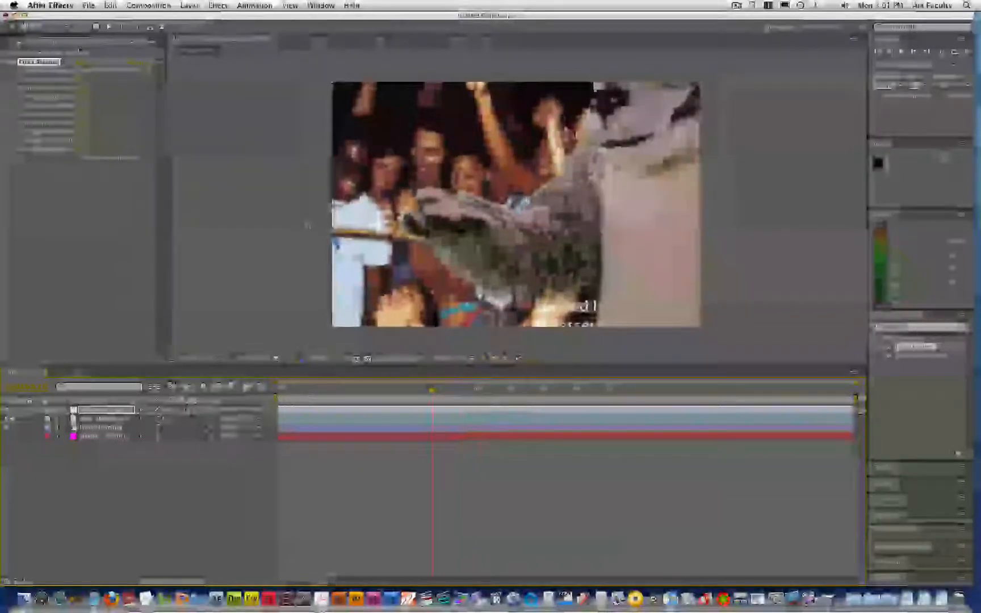
click(77, 87)
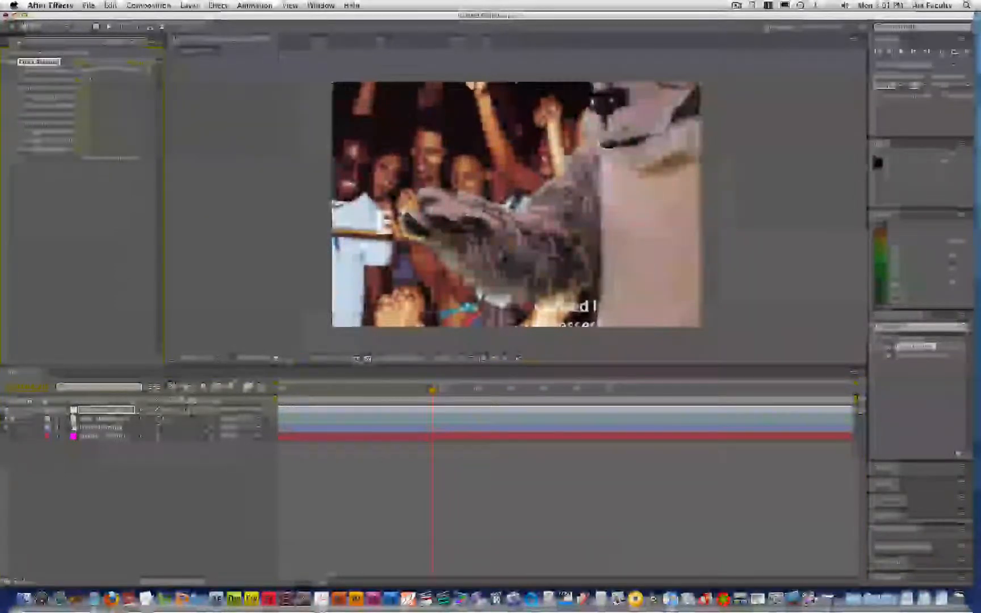
drag(78, 90, 81, 90)
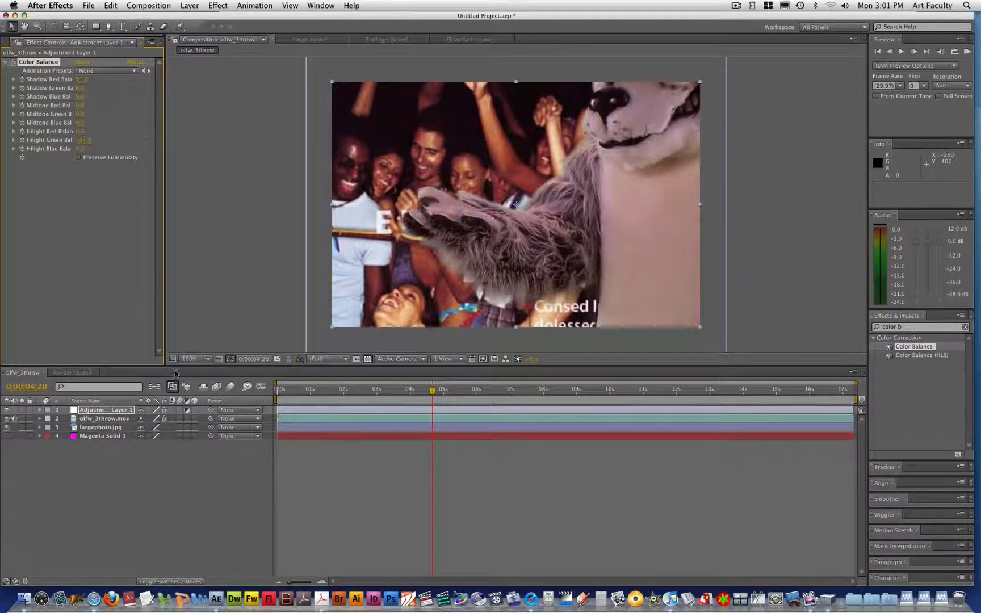
Hide largephoto.jpg, adjust the Color Balance shadow green, shadow blue, midtone green and hilight red values, and switch off the adjustment layer for comparison
click(6, 428)
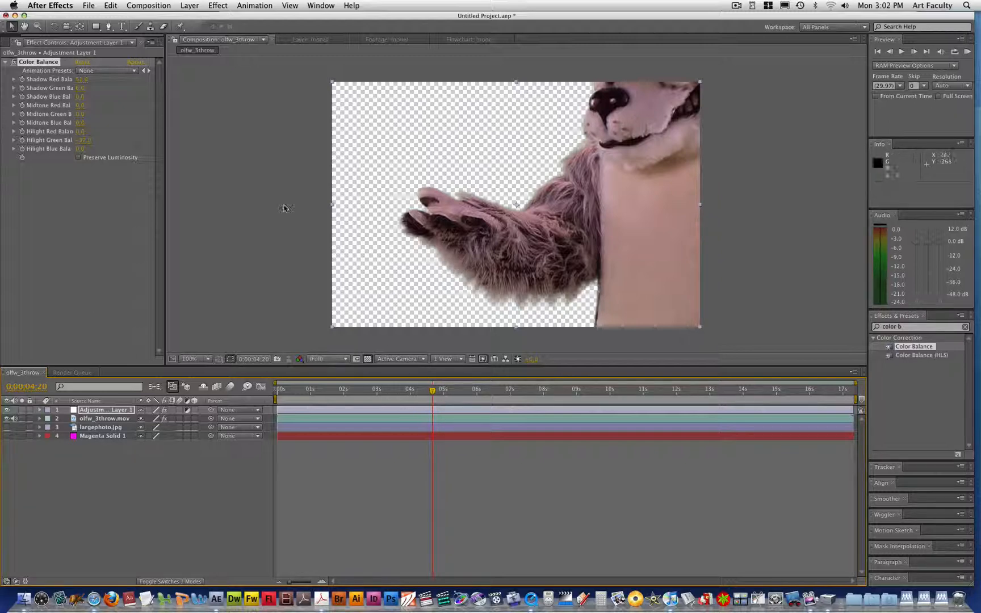
drag(84, 131, 57, 131)
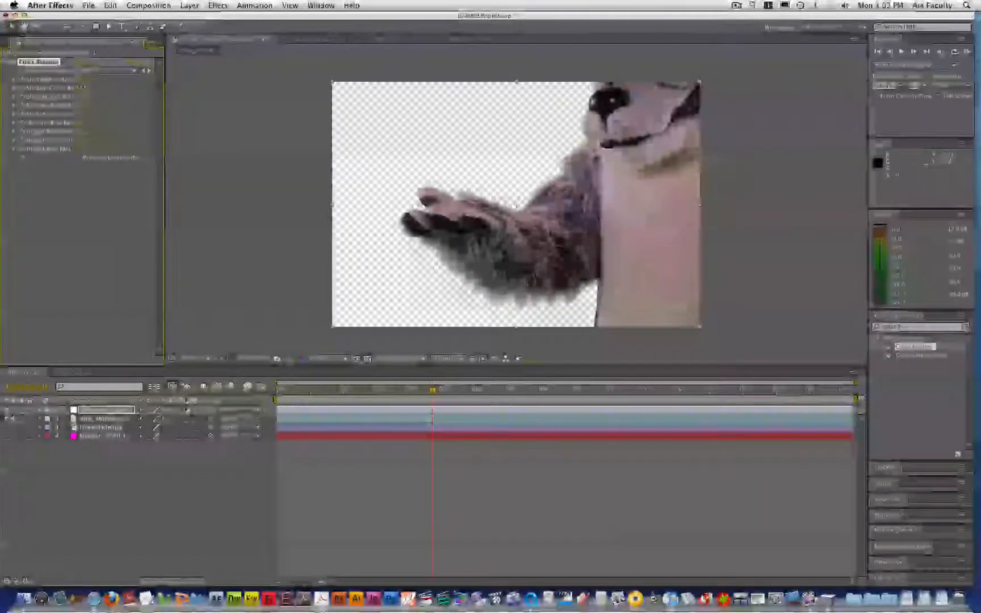
mouse_move(84, 88)
mouse_down()
mouse_move(75, 88)
mouse_move(101, 94)
mouse_up()
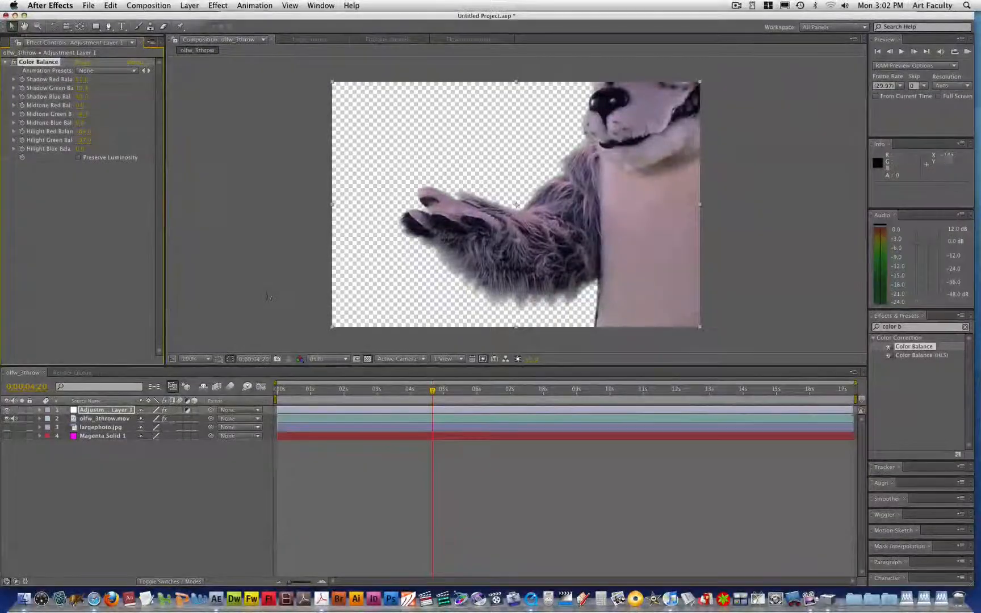
click(8, 410)
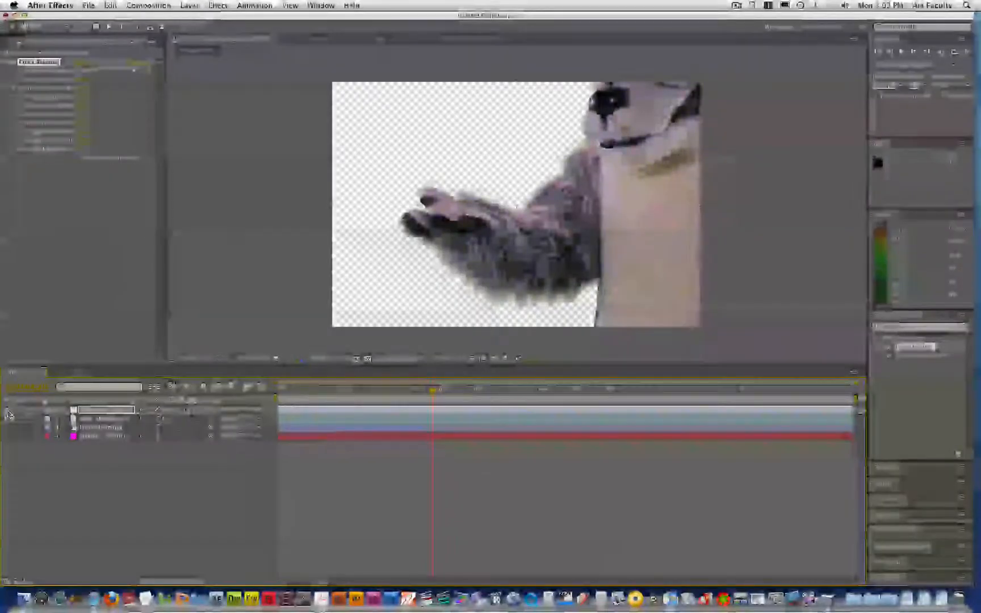
Select the adjustment layer and show its Opacity property in the timeline
click(101, 412)
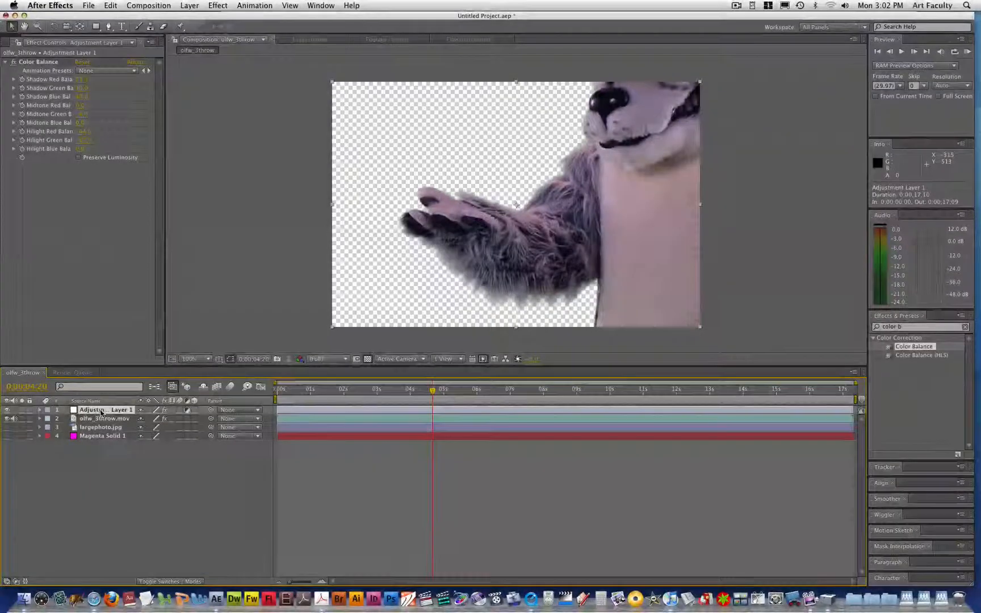
key(t)
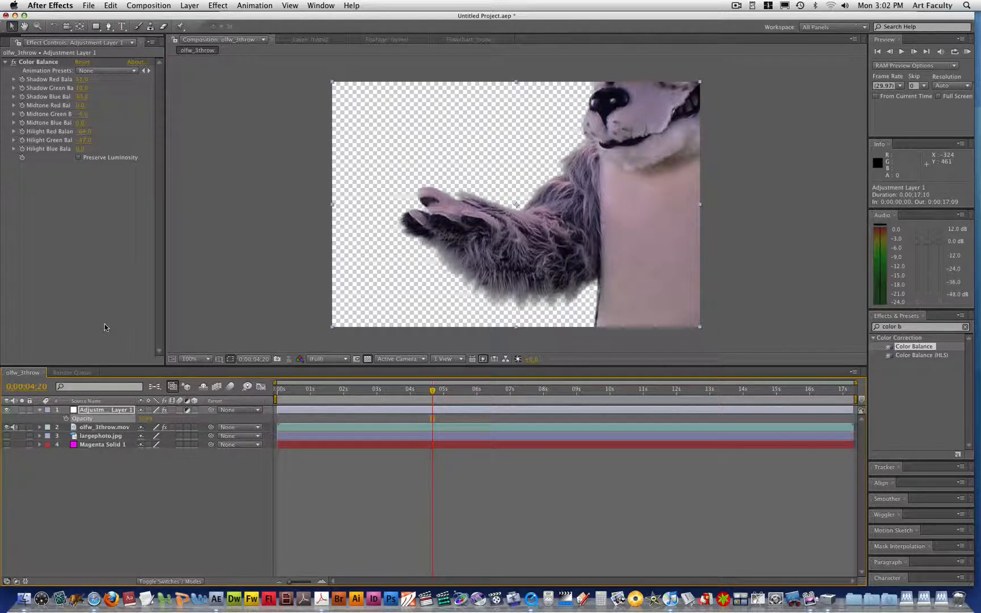
Create a new NTSC DV composition named Comp 1 and add throw2.mov to it as a layer
click(6, 42)
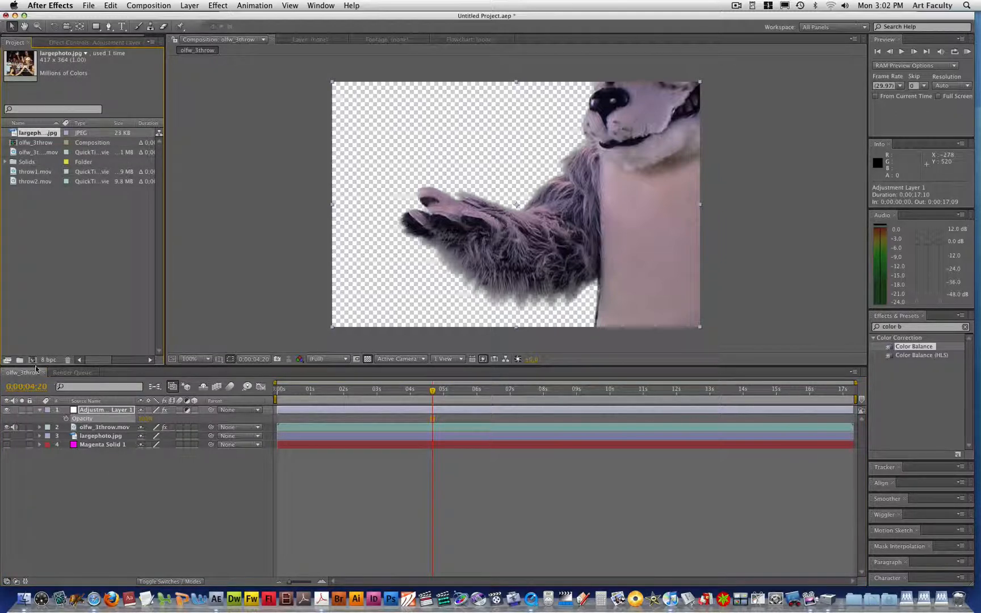
click(33, 360)
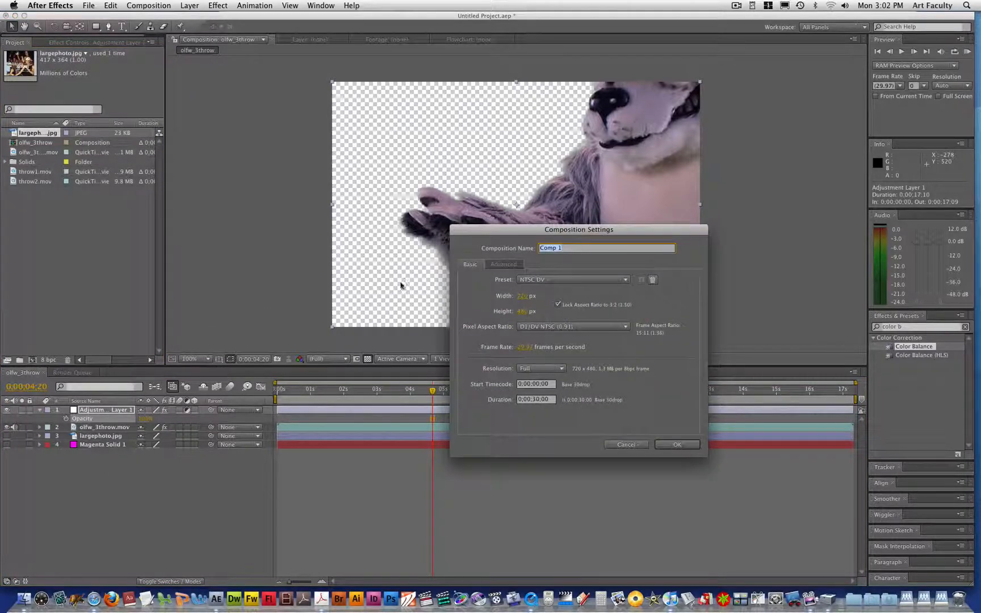
click(688, 448)
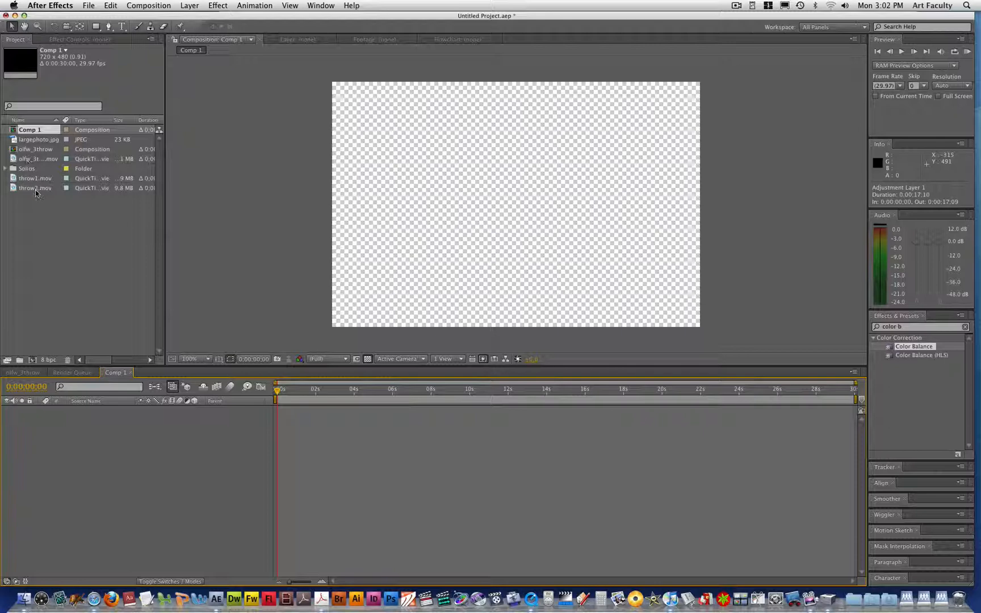
drag(35, 193, 142, 437)
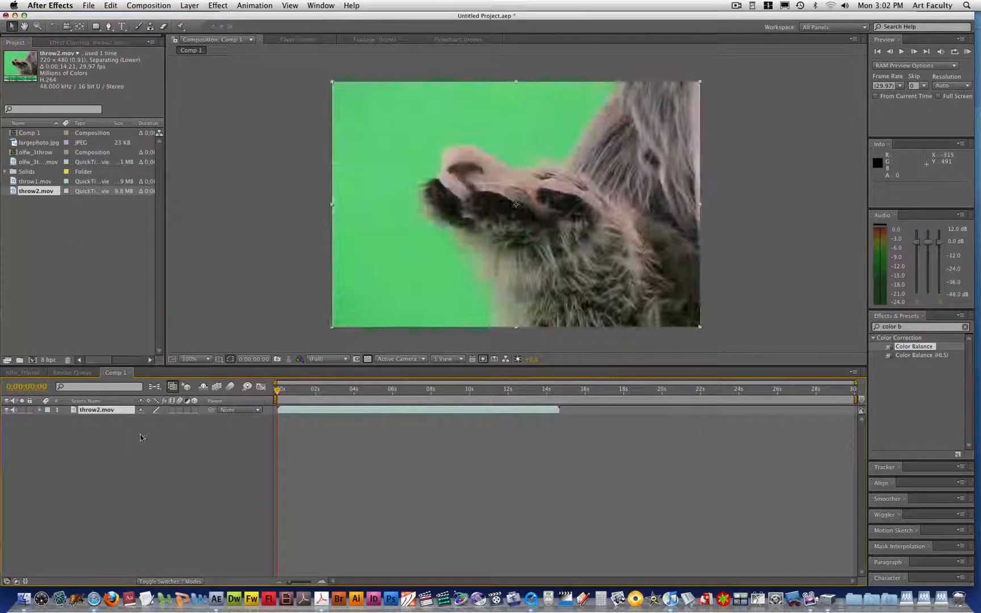
Shorten the work area to end with the throw2.mov clip at 0;00;14;19 and trim the composition to it
drag(276, 390, 453, 381)
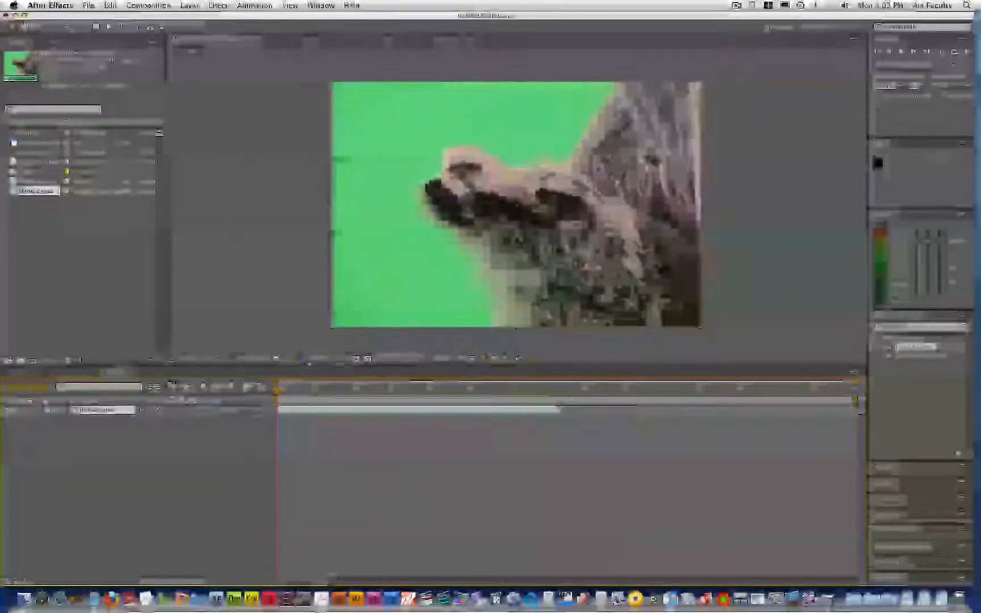
click(133, 5)
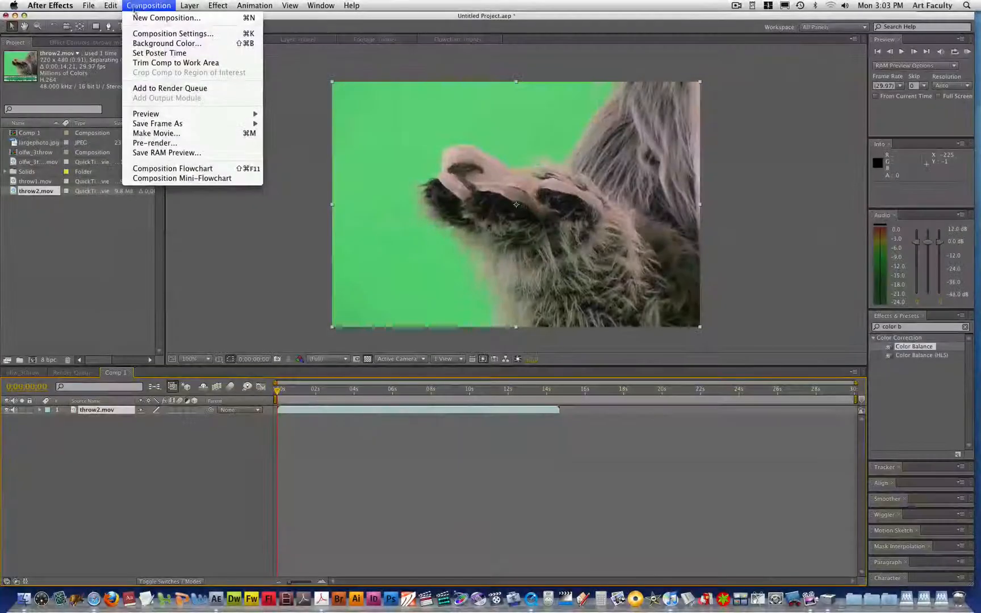
click(528, 421)
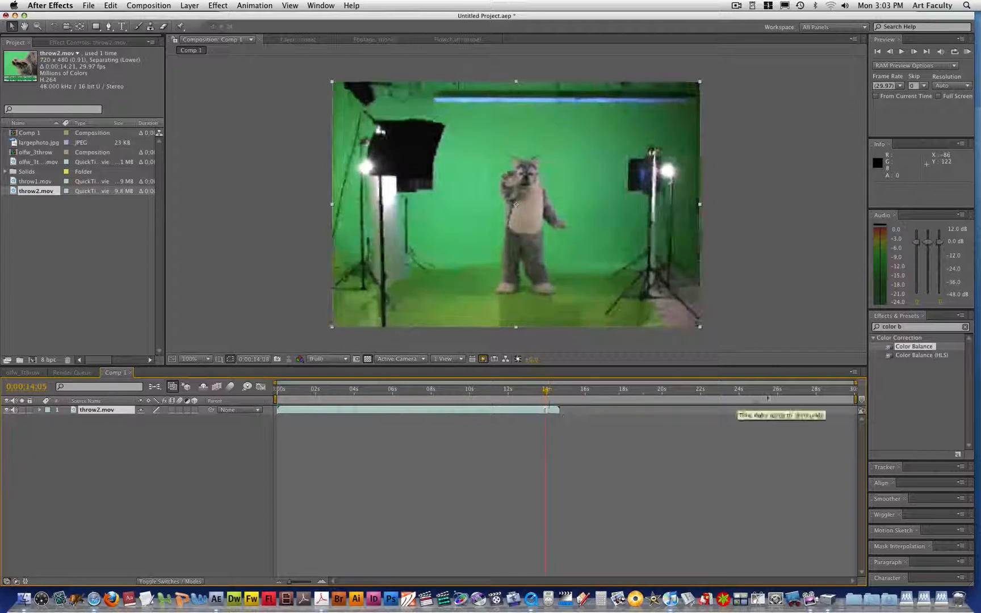
drag(856, 399, 562, 397)
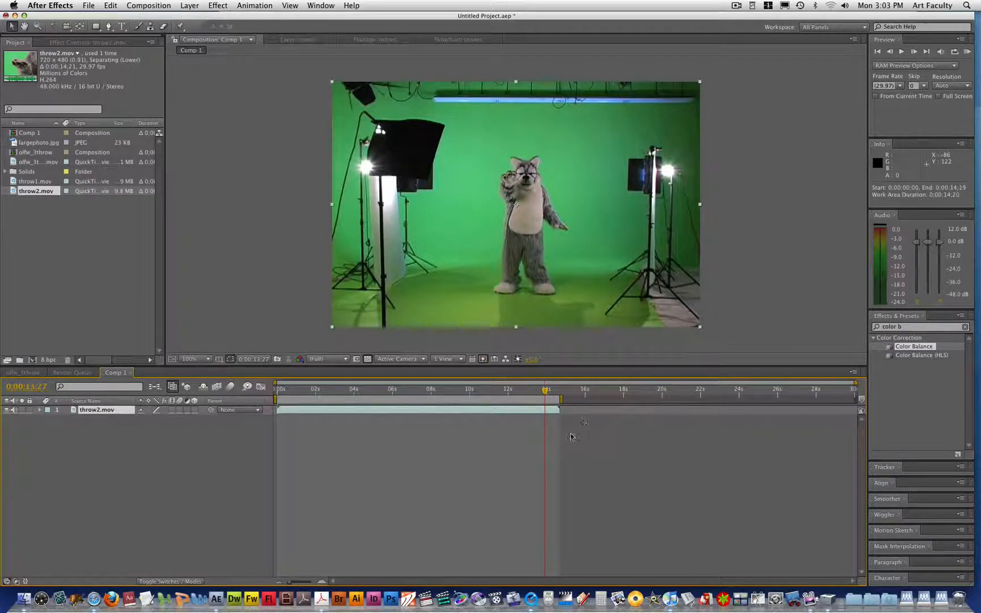
click(149, 5)
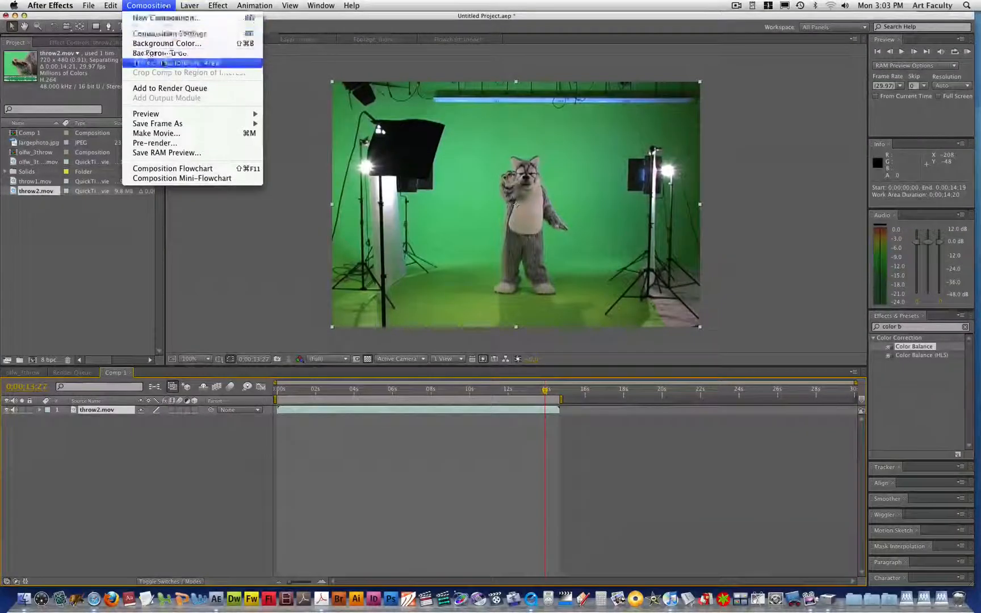
click(162, 64)
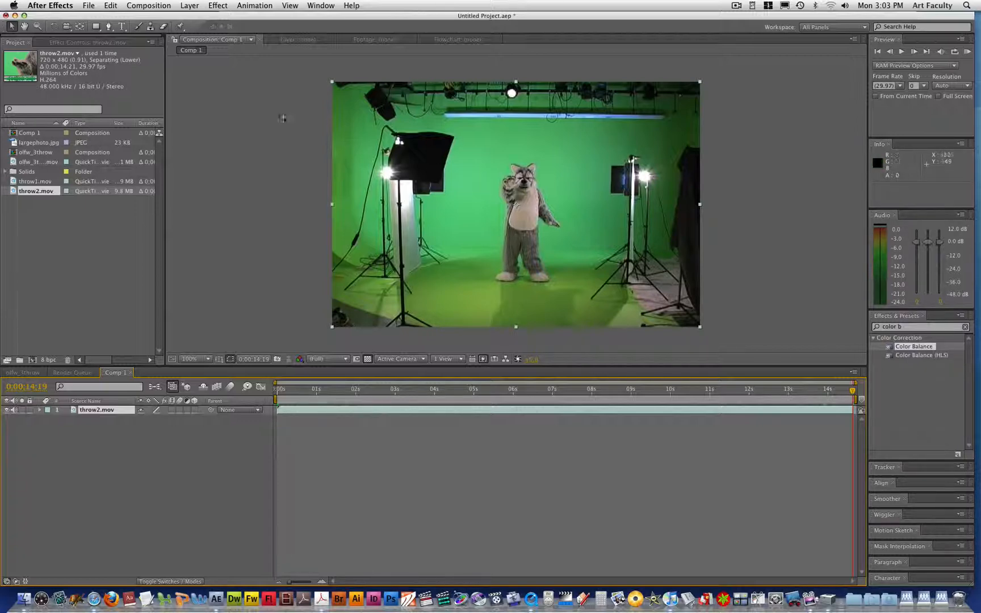
Draw a closed eight-point RotoBezier mask loosely around the full wolf figure on throw2.mov at 0;00;14;19
click(106, 28)
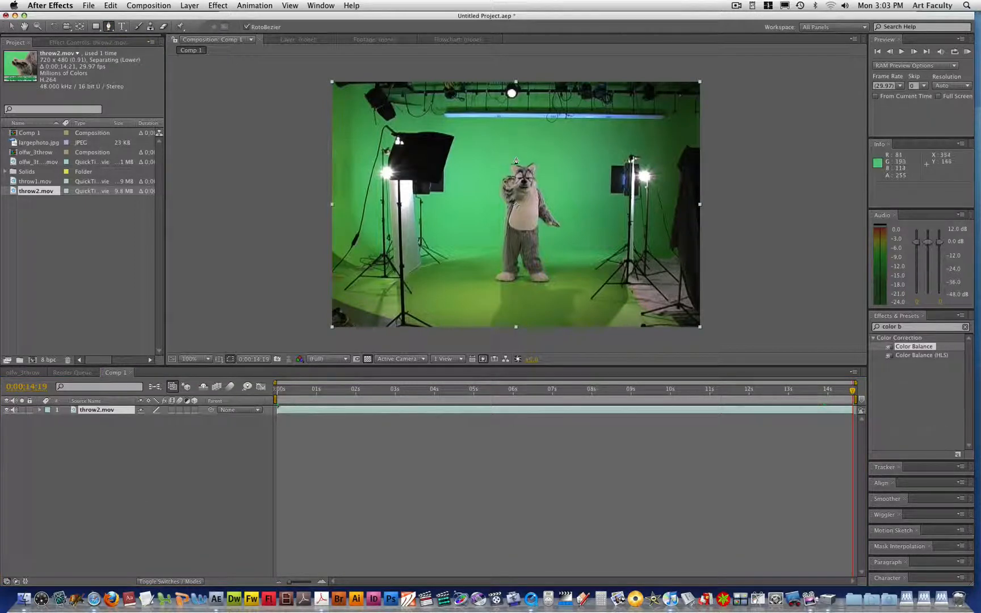
click(515, 149)
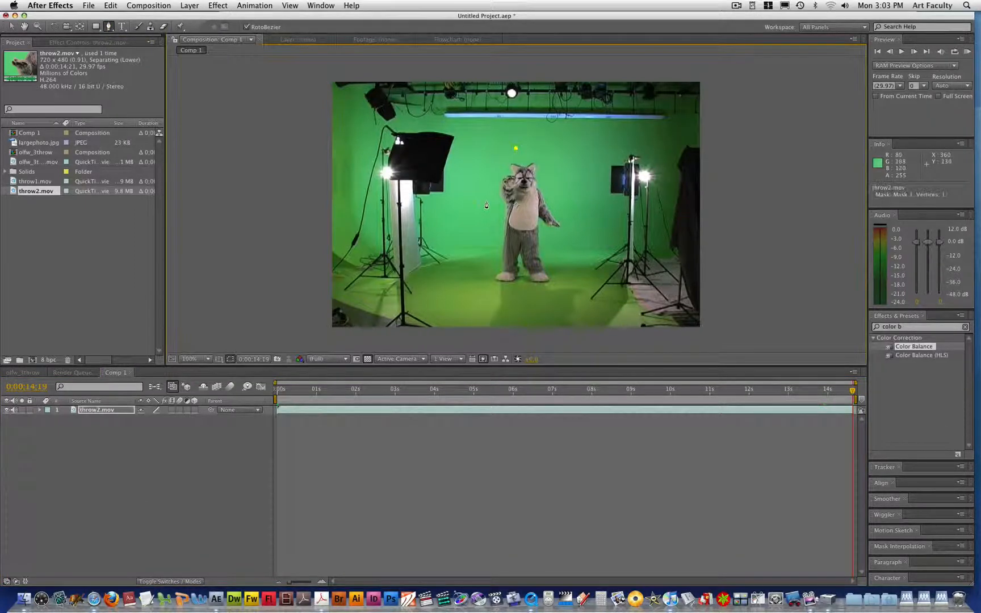
click(492, 283)
click(530, 289)
click(555, 286)
click(569, 239)
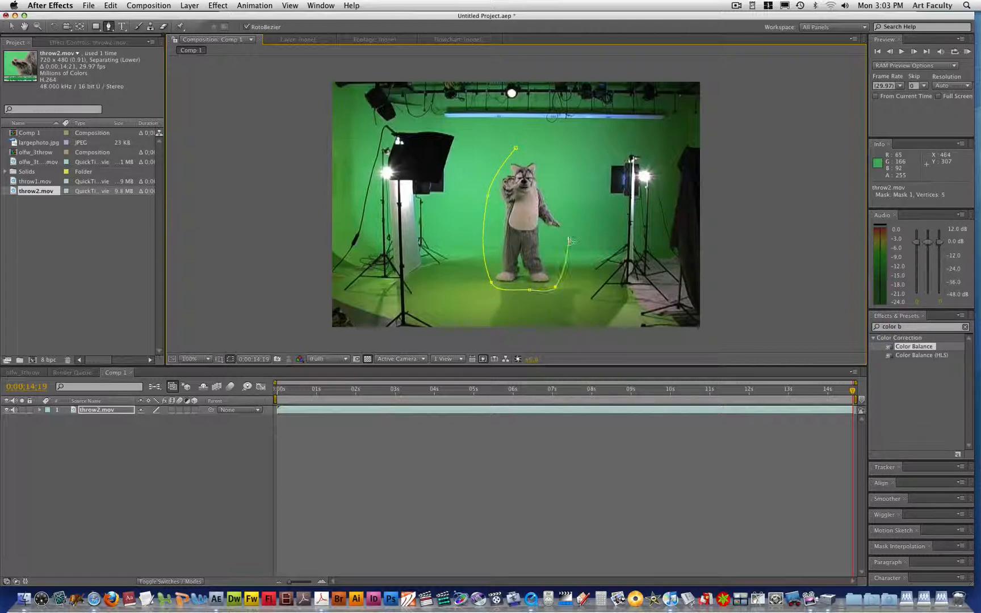
click(560, 194)
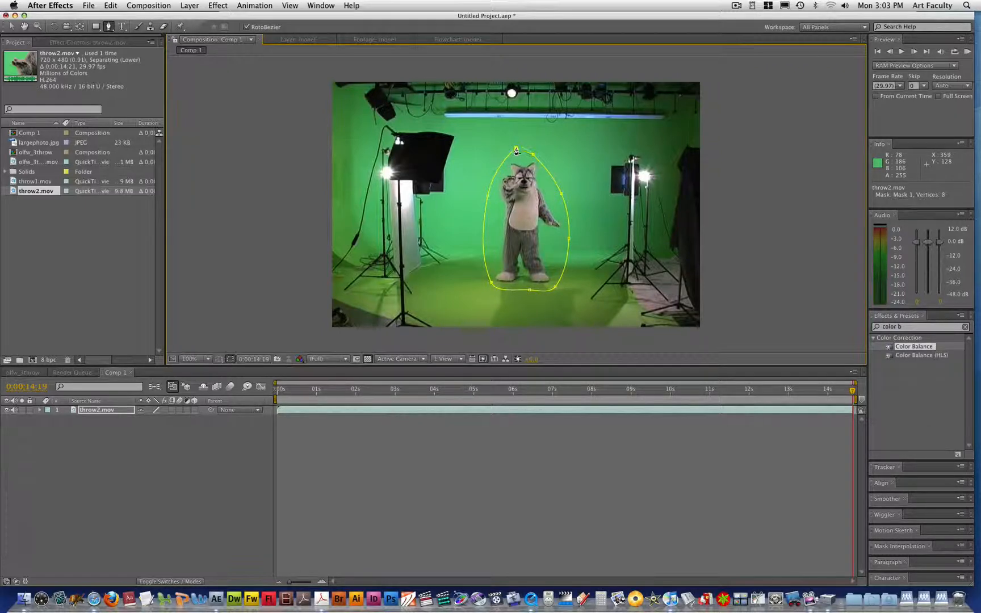
click(516, 151)
Go to the first frame and pull the mask's left and bottom points outward to enclose the wolf's raised paw
drag(853, 394, 184, 400)
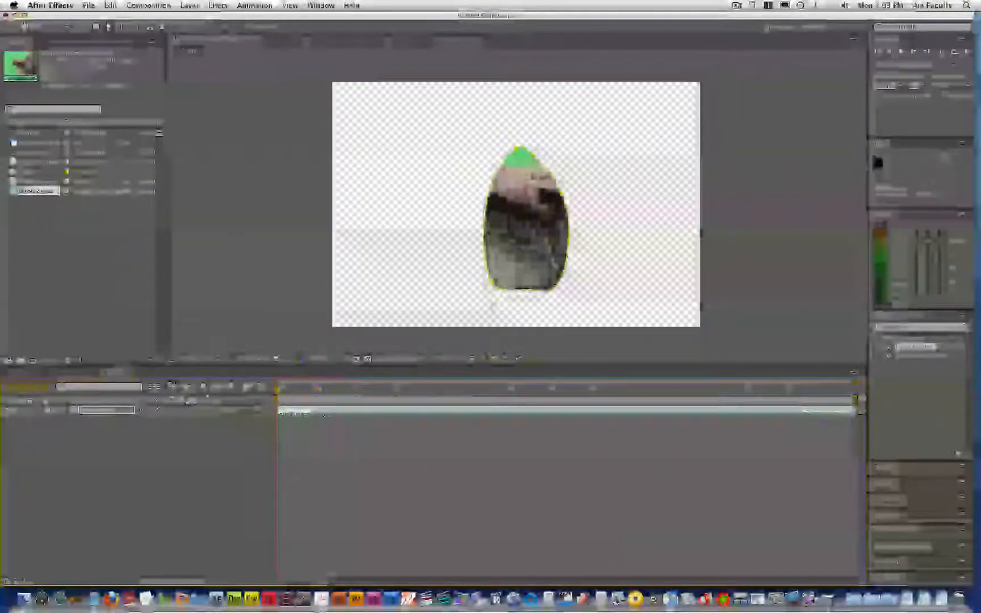
click(11, 27)
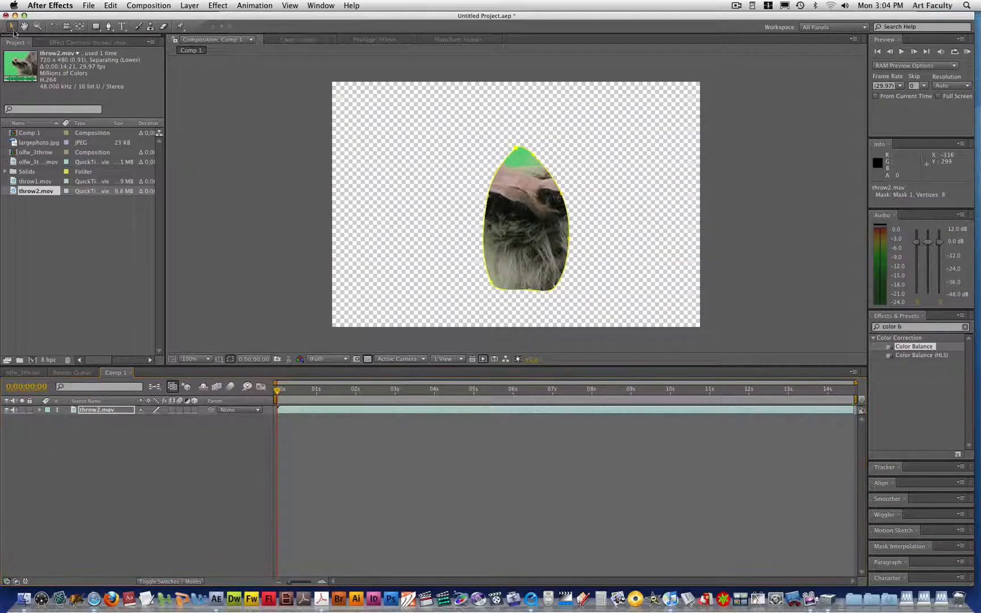
click(529, 155)
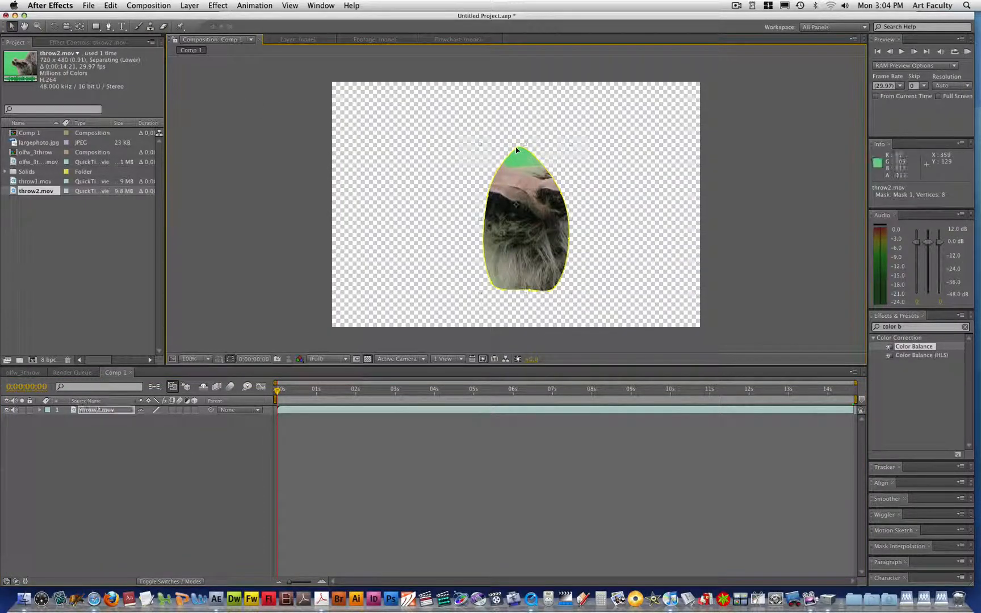
drag(516, 150, 437, 151)
drag(490, 199, 401, 212)
drag(527, 290, 521, 345)
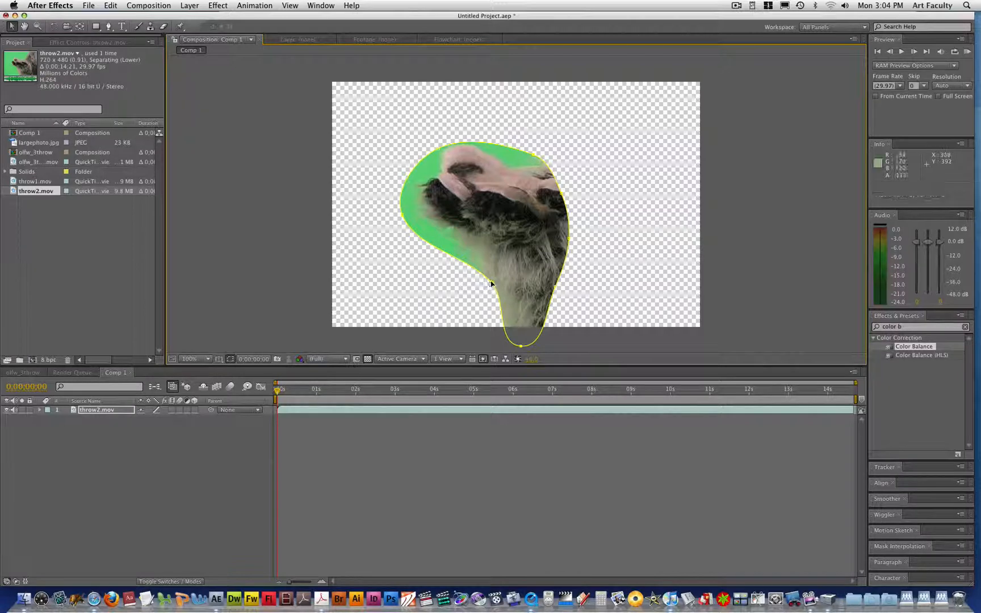
drag(491, 281, 447, 316)
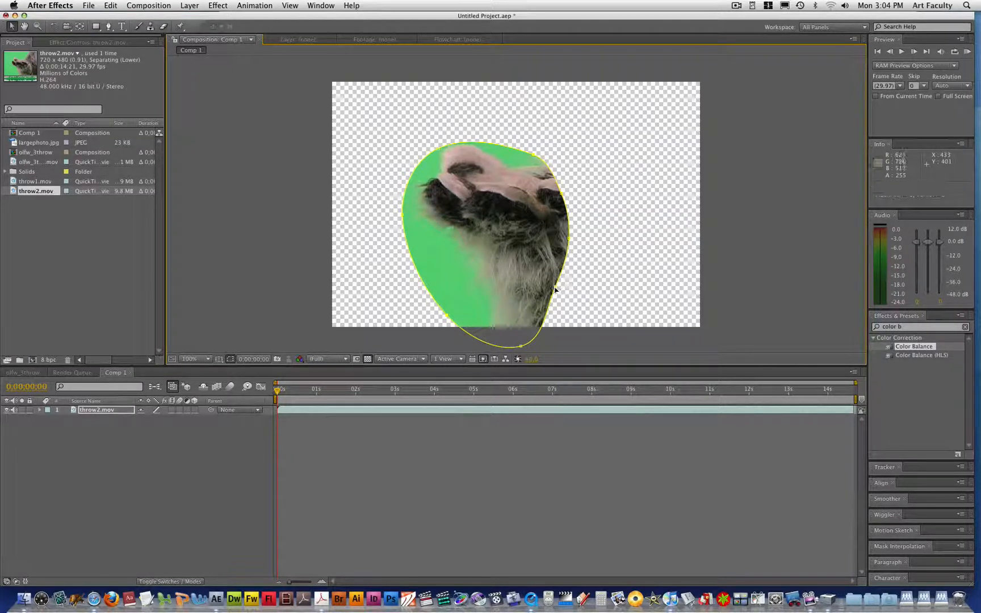
Move the mask's right and upper points past the frame edge around the wolf's arm and head, leaving a margin above the paw
drag(556, 290, 734, 310)
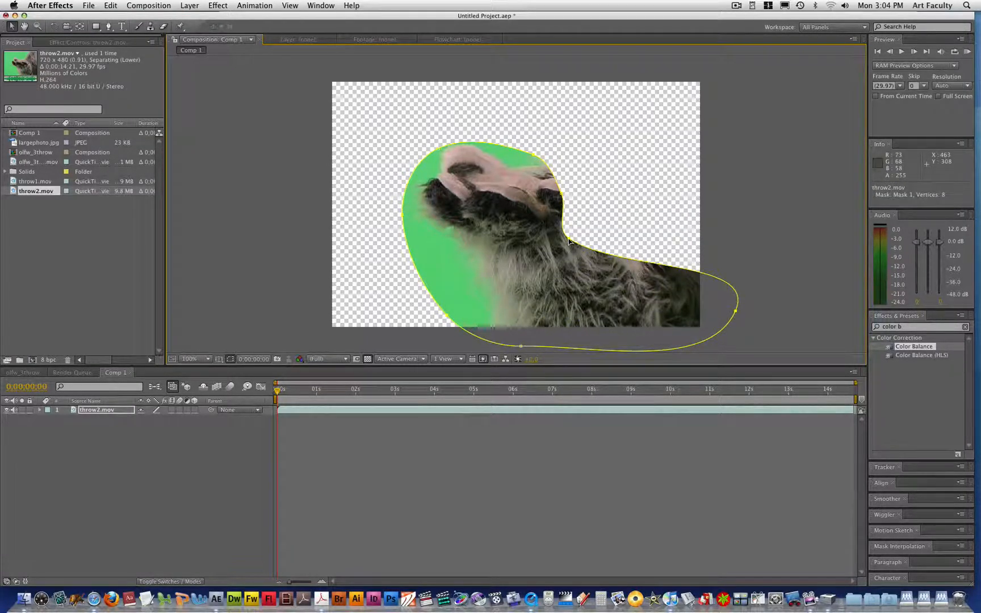
drag(568, 239, 713, 147)
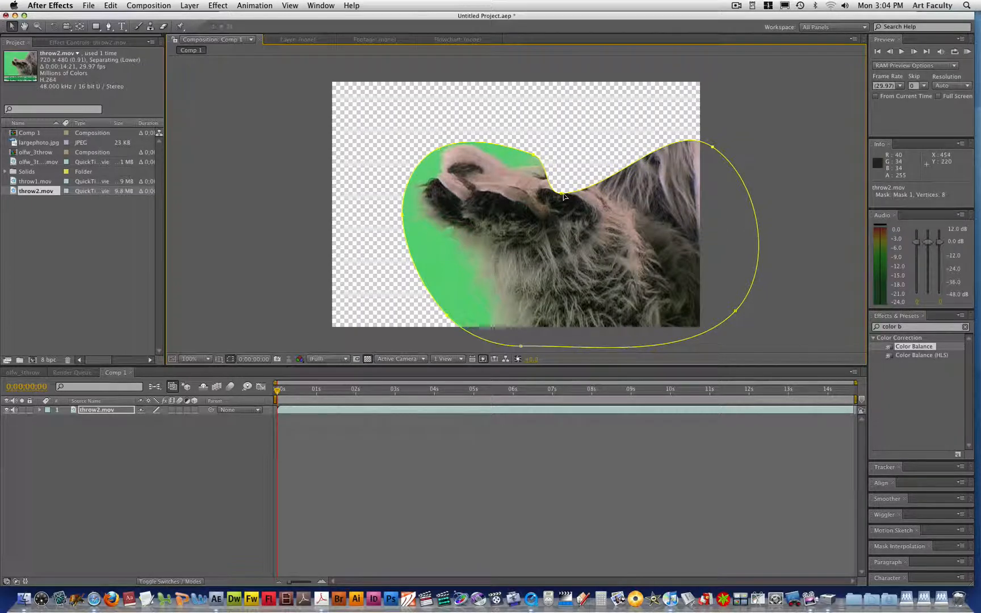
drag(560, 195, 616, 57)
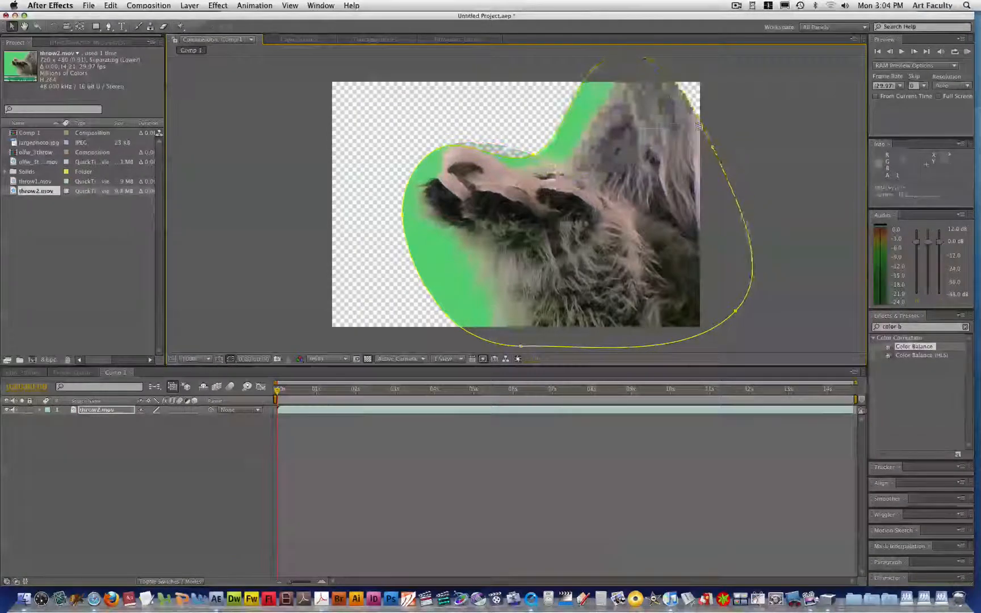
drag(712, 148, 732, 109)
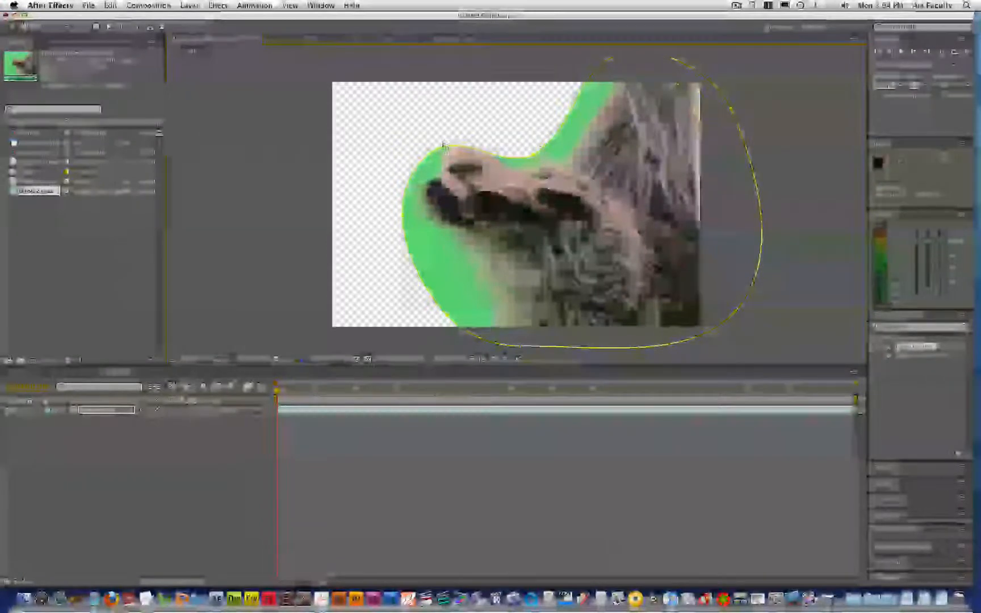
drag(439, 149, 438, 134)
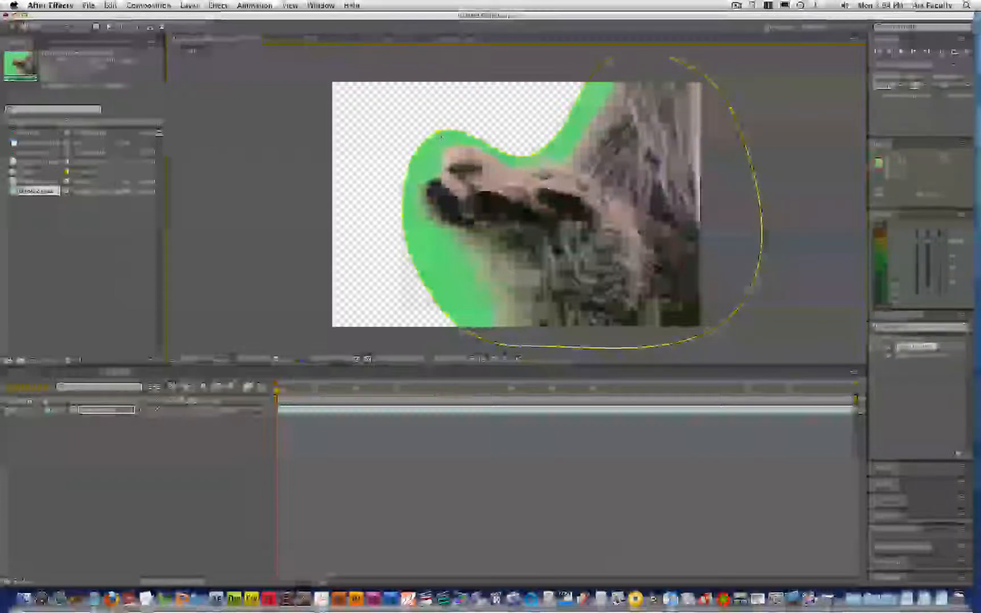
drag(523, 158, 529, 149)
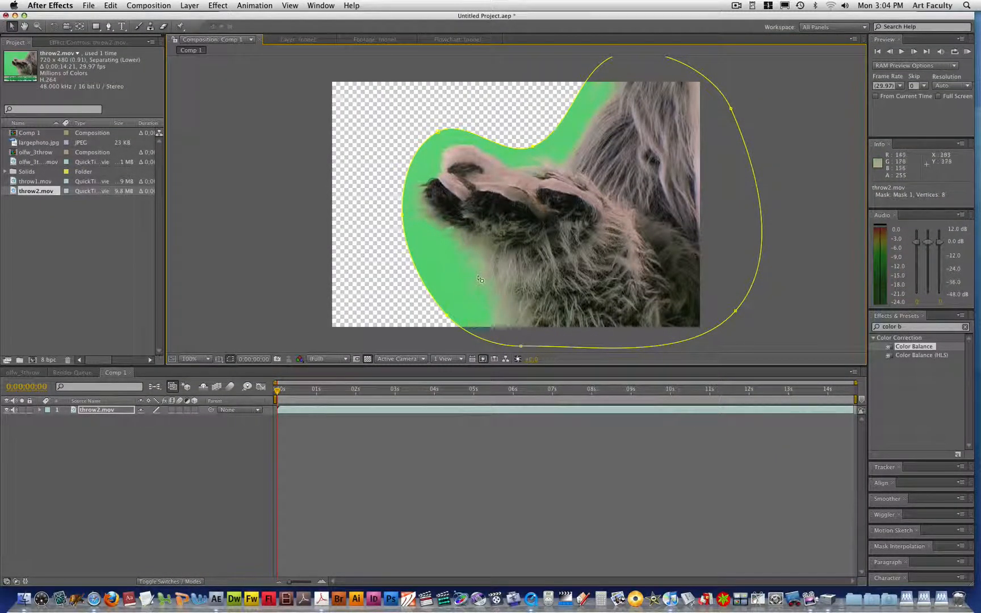
Expand Mask 1 of throw2.mov and start keyframing its Mask Path at 0;00;00;00
mouse_move(277, 391)
mouse_down()
mouse_move(684, 391)
mouse_move(277, 390)
mouse_up()
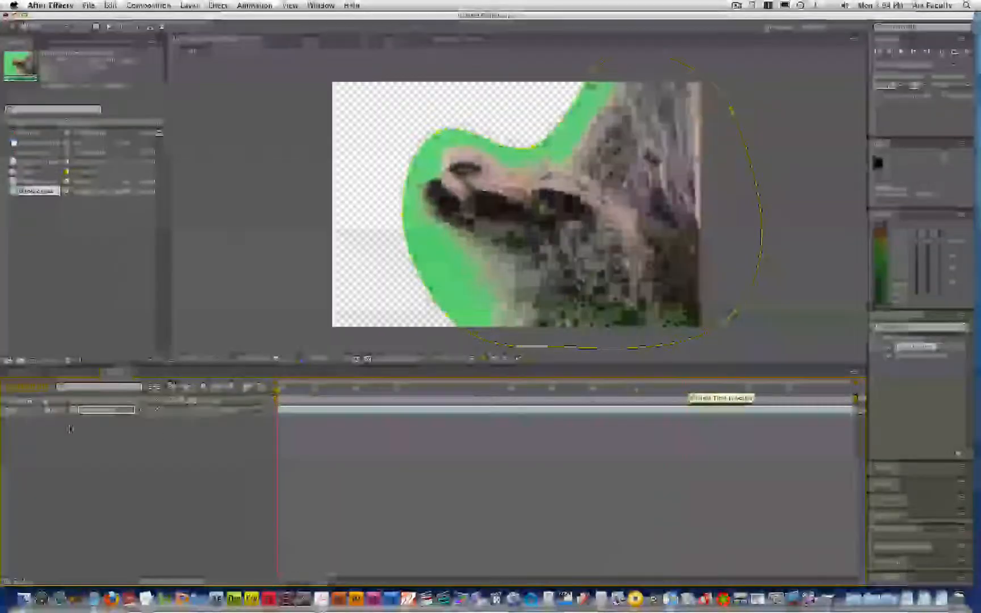
click(47, 411)
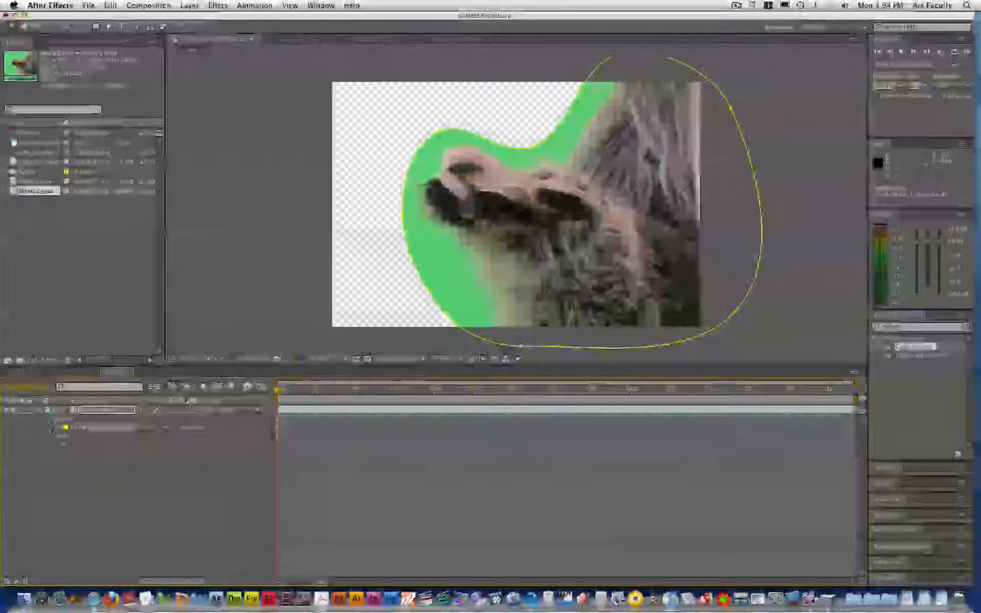
click(60, 427)
click(76, 436)
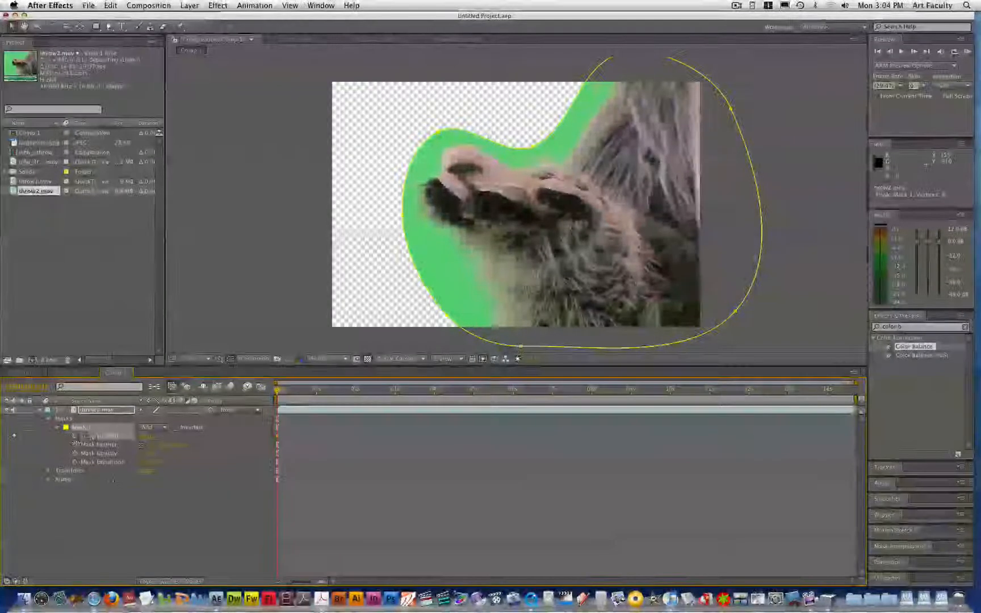
Go to 0;00;14;19 and scale Mask 1 down on all sides to fit around the full wolf figure
drag(277, 391, 859, 413)
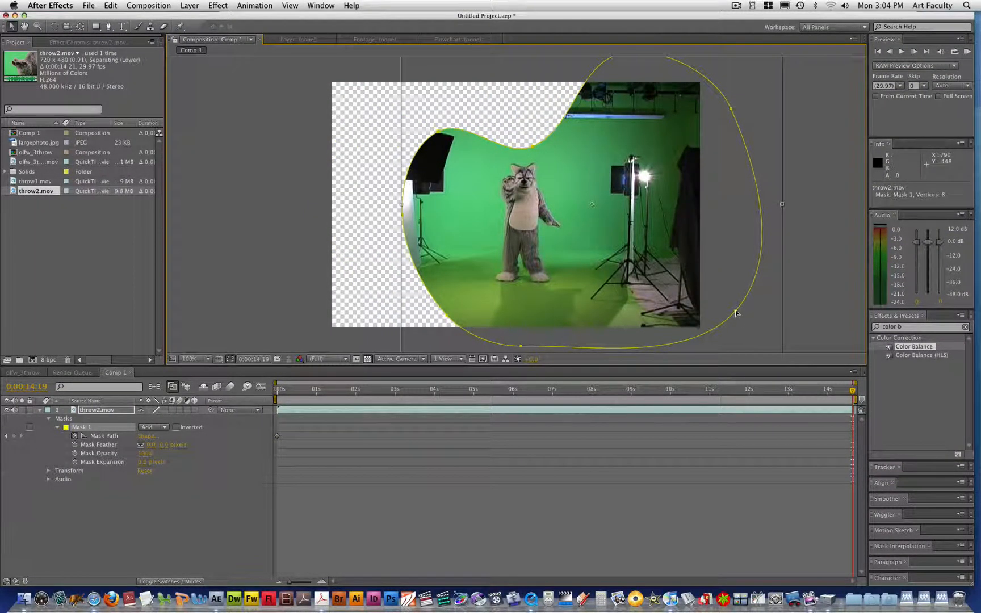
drag(736, 313, 732, 312)
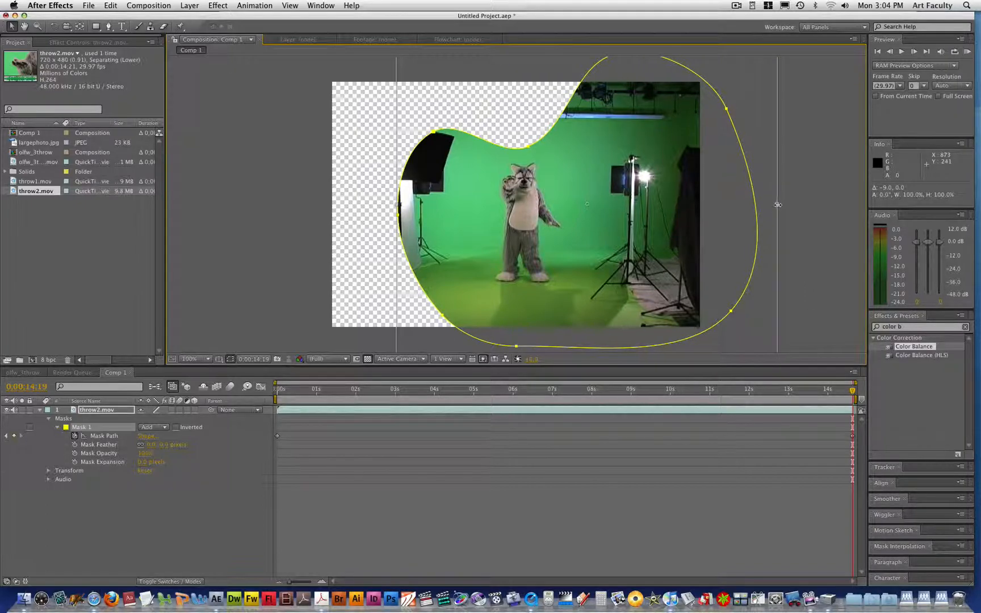
drag(778, 204, 615, 222)
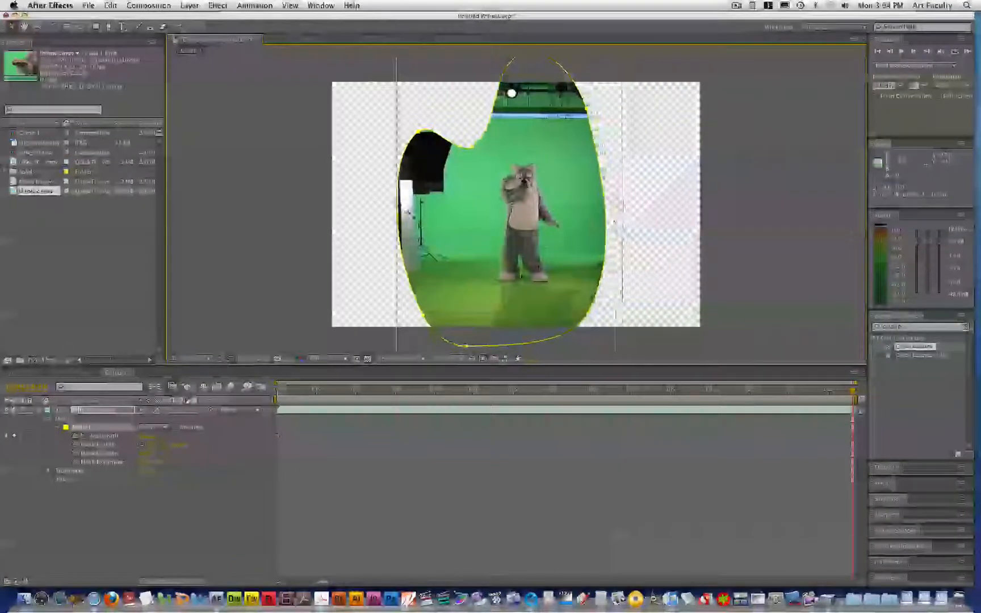
drag(396, 204, 449, 207)
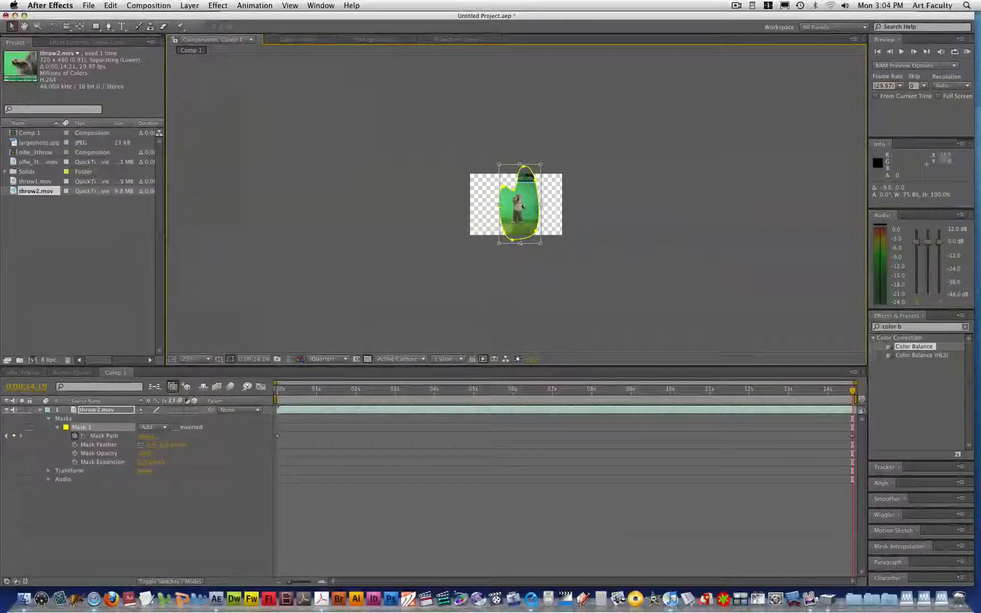
drag(521, 243, 520, 233)
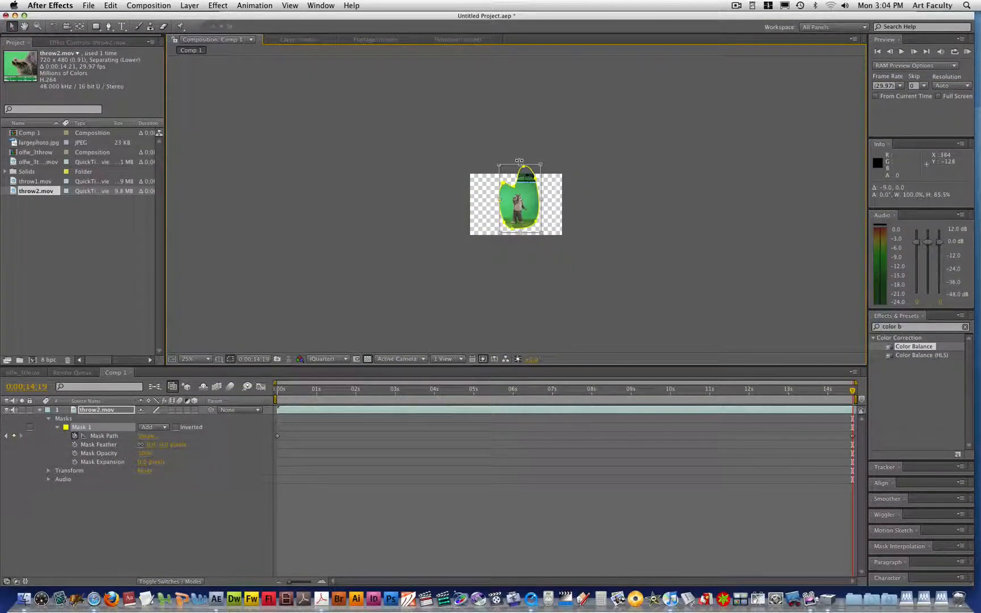
drag(521, 164, 495, 208)
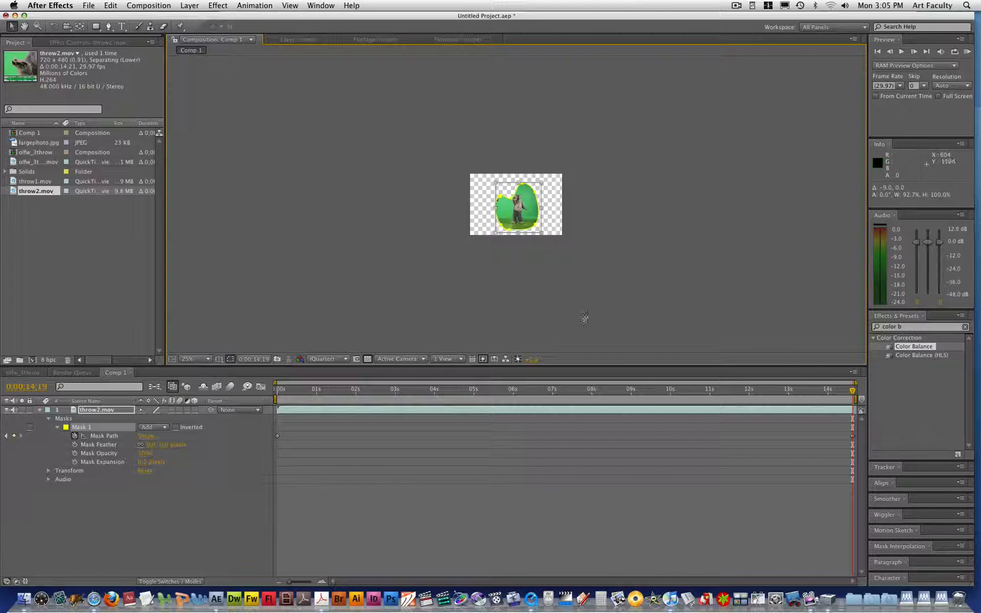
drag(815, 394, 853, 393)
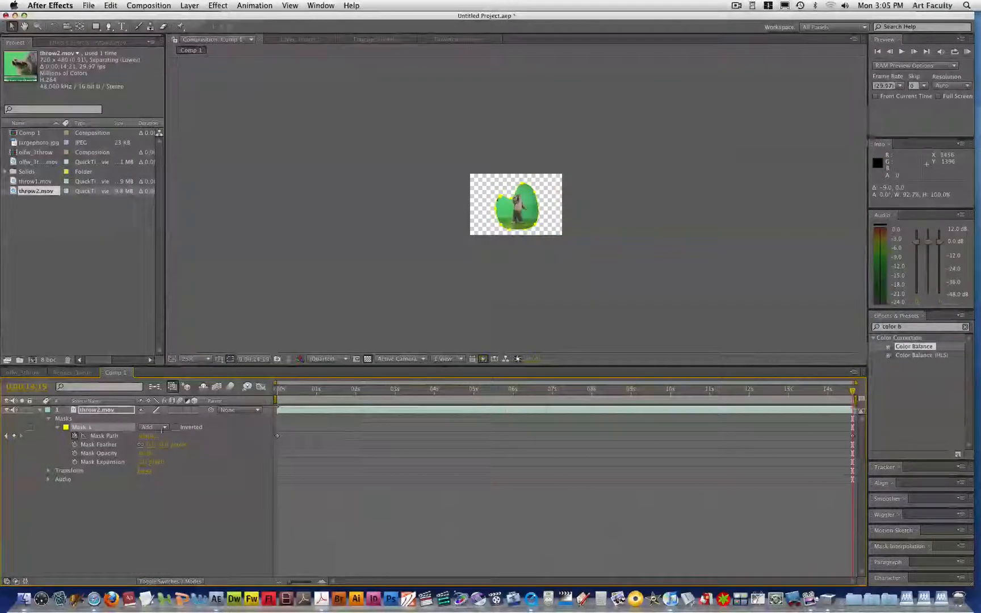
Delete Mask 1 from throw2.mov and return to the first frame
click(85, 429)
key(Delete)
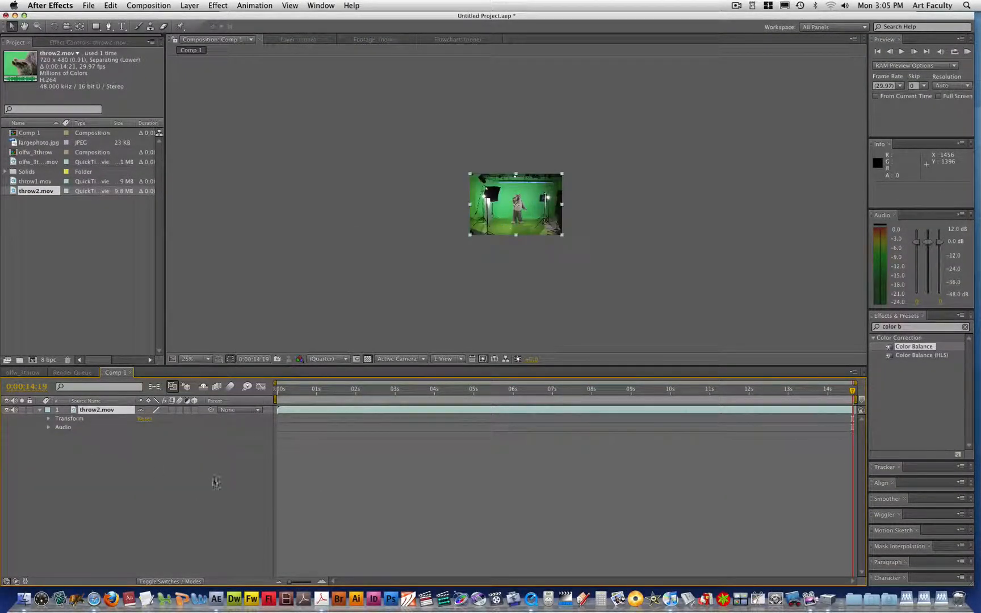
scroll(423, 304, up, 5)
scroll(423, 304, down, 2)
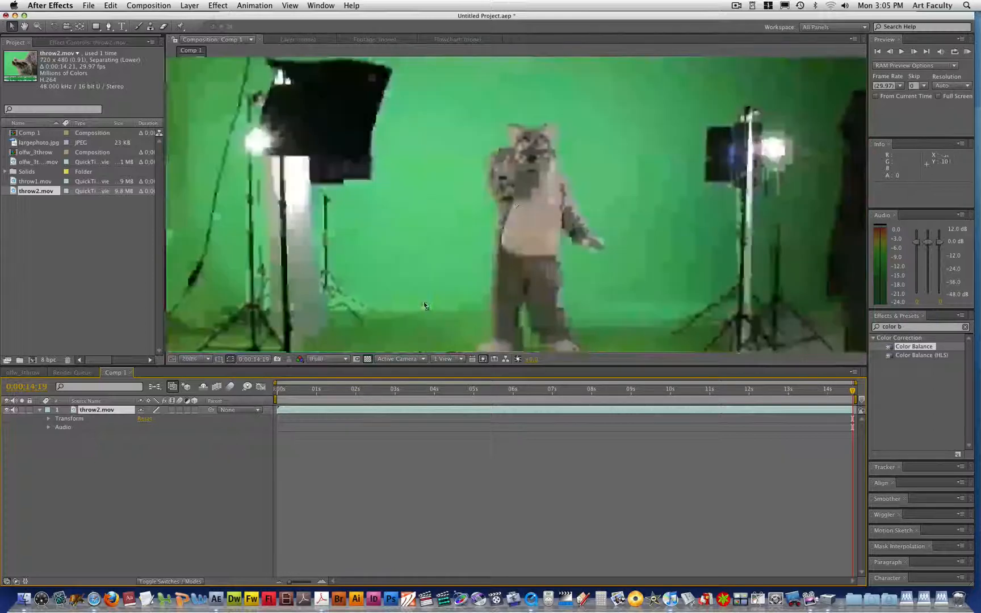
scroll(423, 304, down, 2)
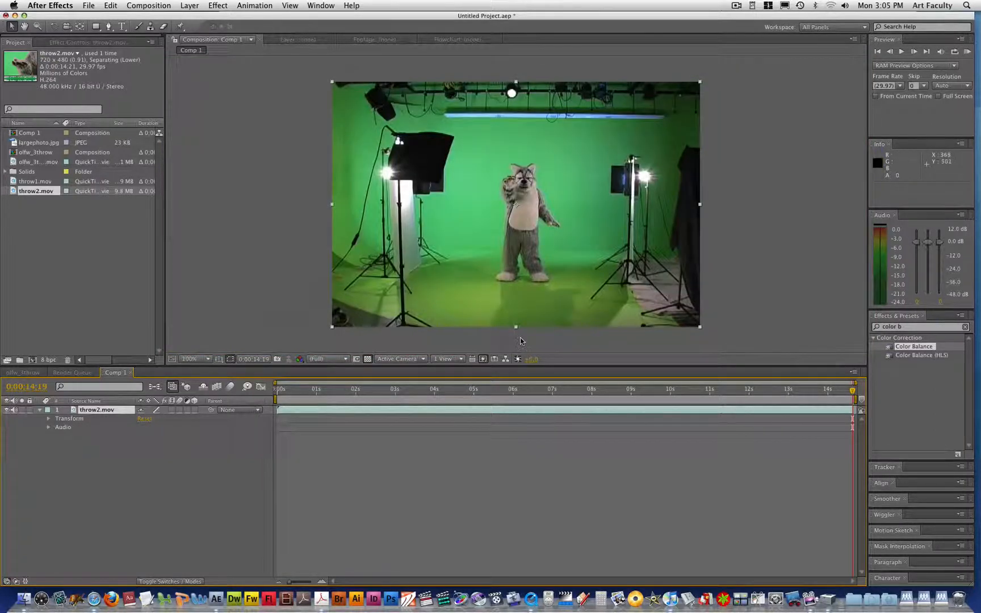
drag(850, 391, 277, 390)
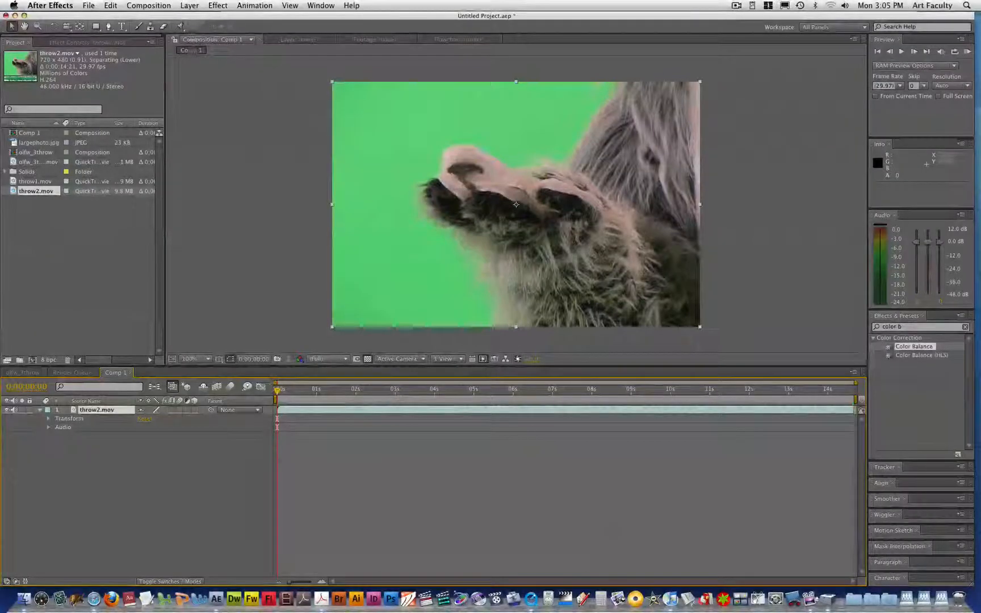
Try the Extract keying effect on throw2.mov with adjusted White Point and White Softness, and remove it again
click(209, 7)
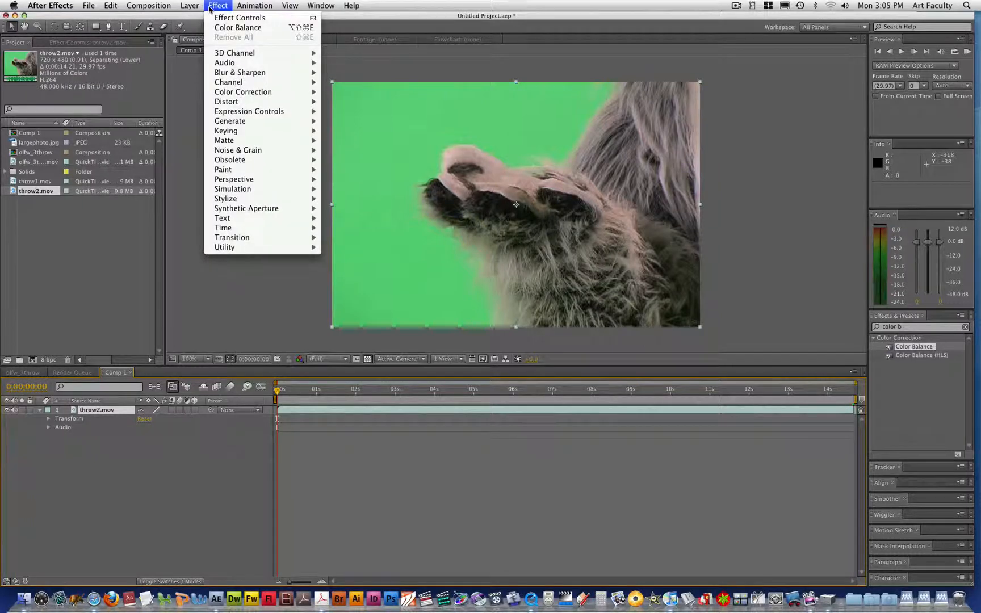
mouse_move(248, 131)
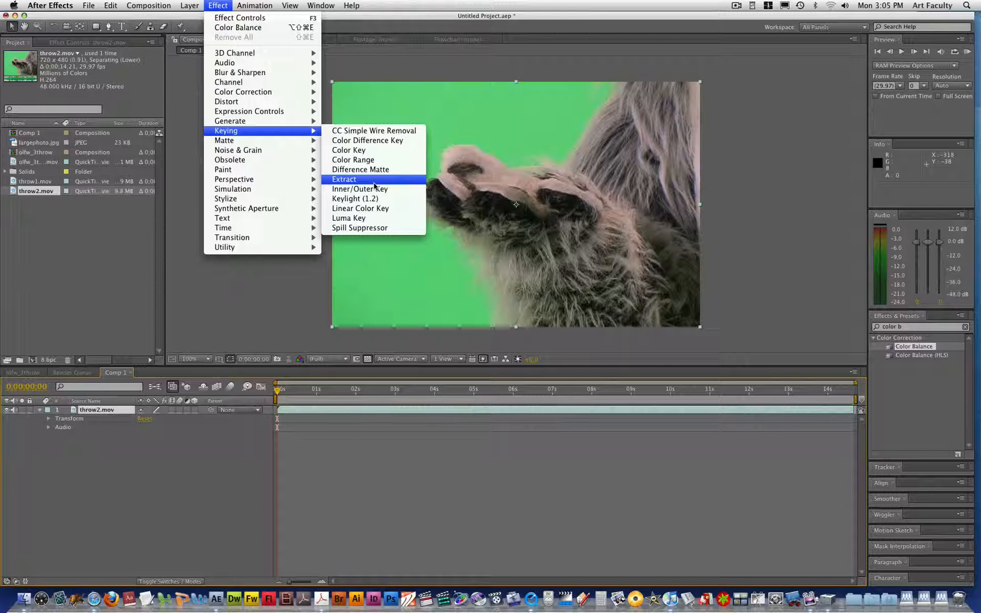
click(374, 180)
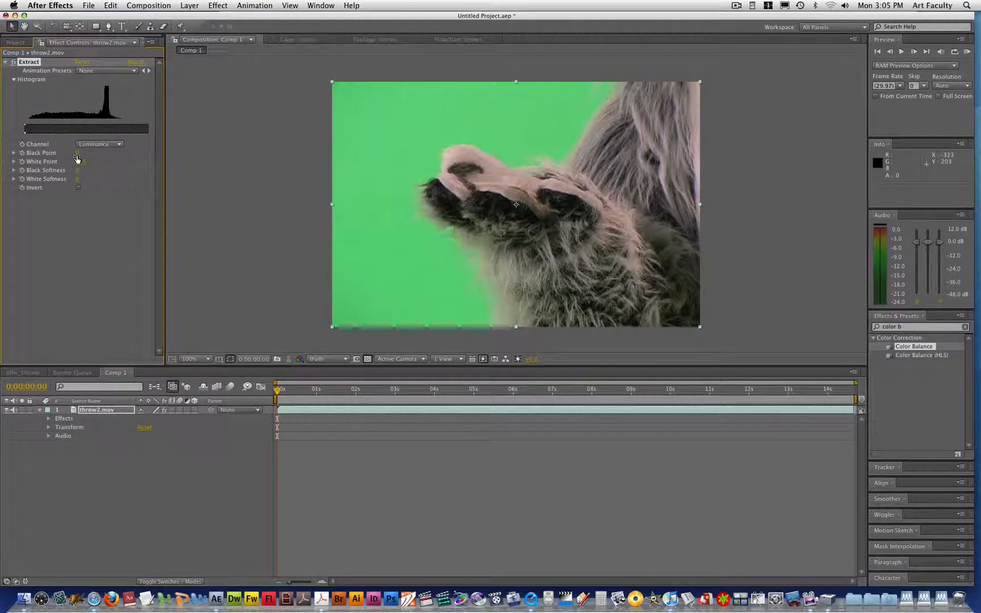
mouse_move(77, 157)
mouse_down()
mouse_move(102, 158)
mouse_move(70, 159)
mouse_up()
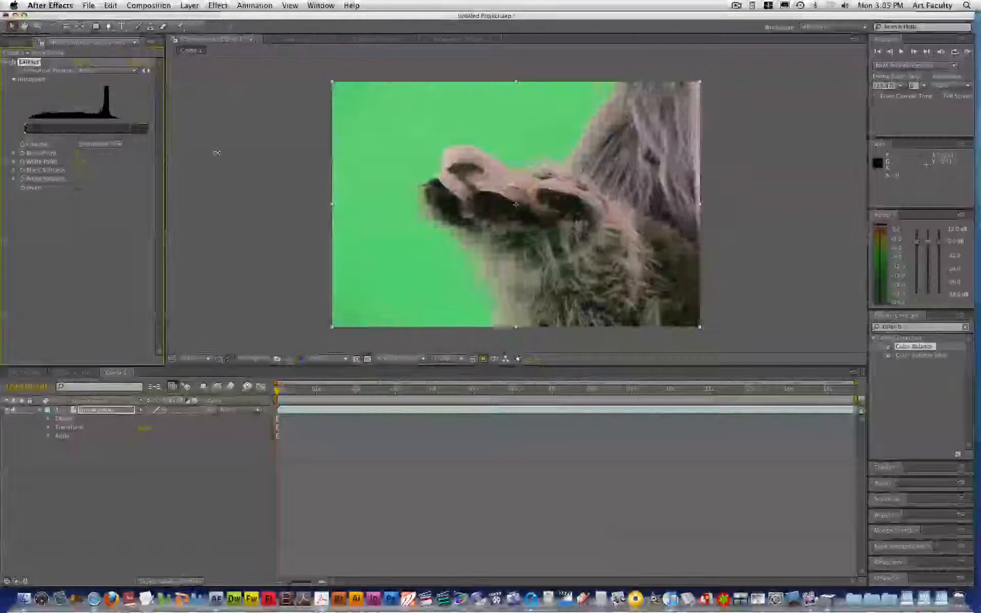
drag(77, 161, 252, 158)
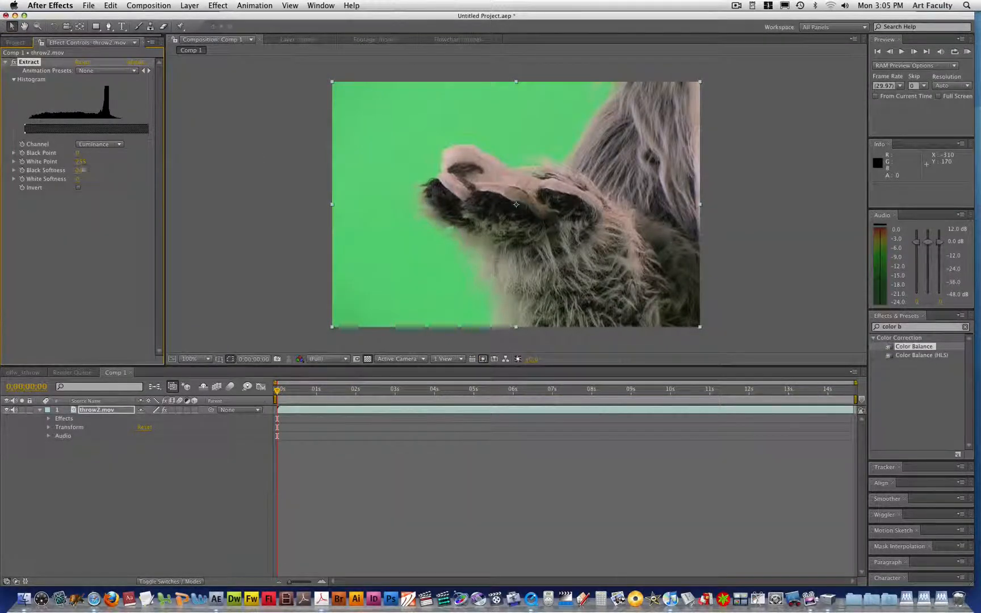
drag(79, 179, 95, 183)
key(Delete)
Apply the Color Difference Key effect to throw2.mov
click(218, 5)
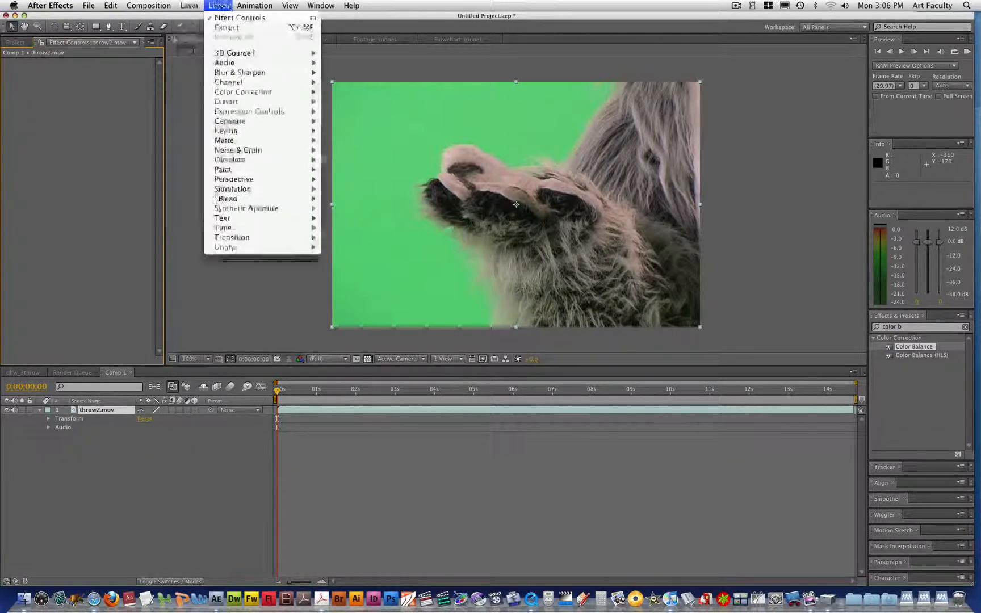
mouse_move(230, 105)
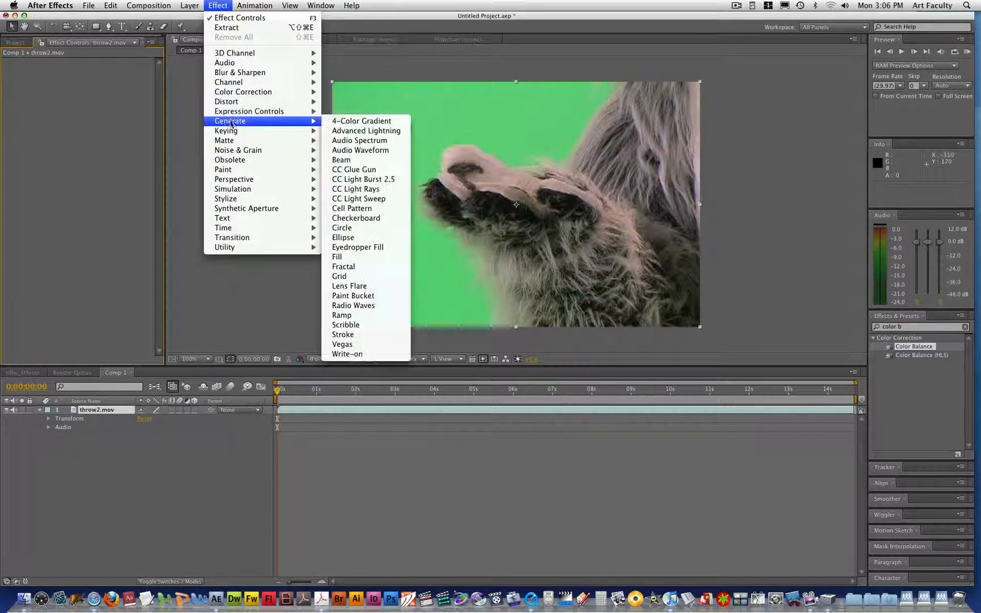
mouse_move(230, 131)
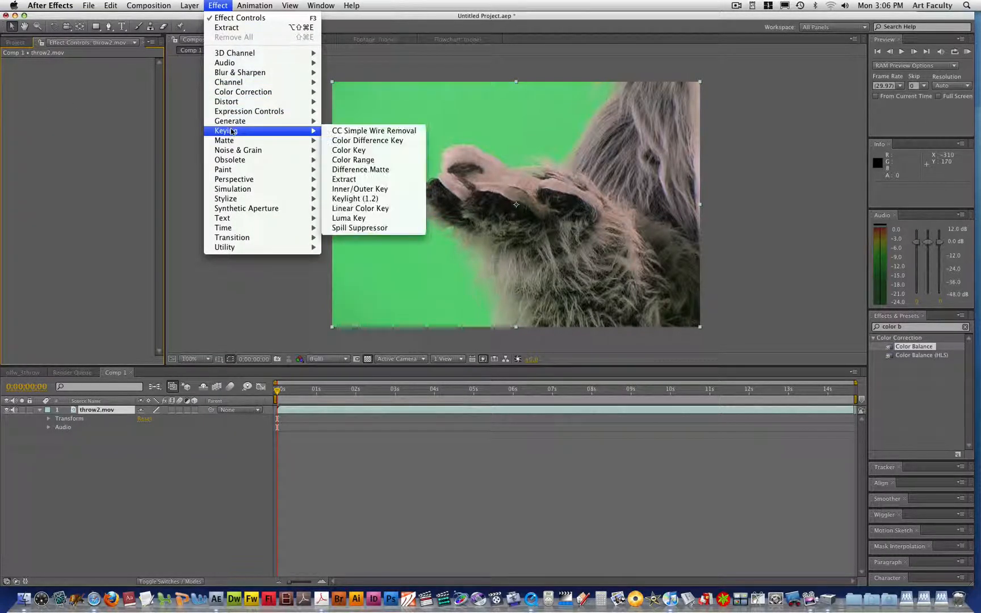
click(352, 142)
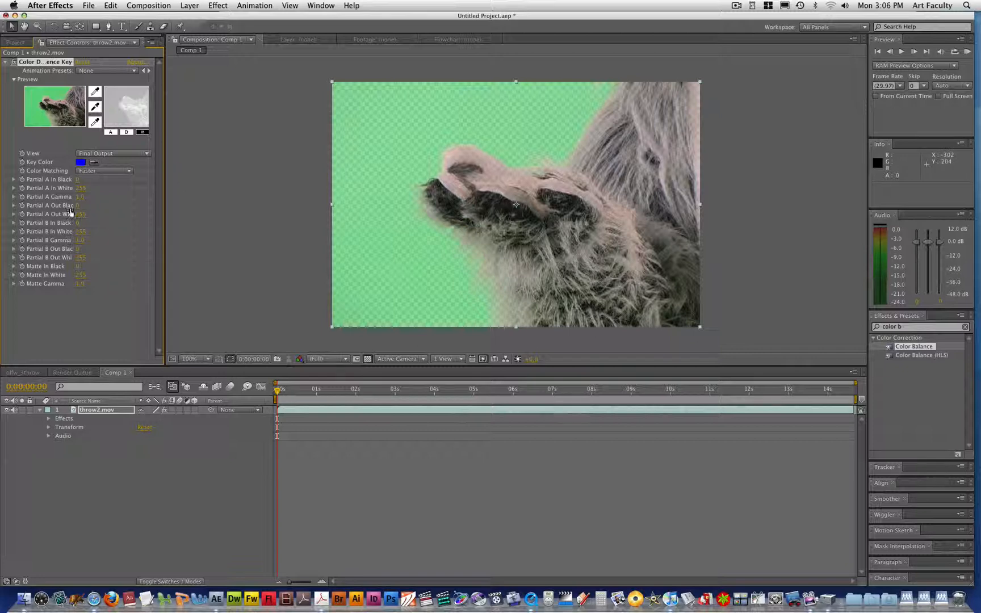
Try the backdrop green as Key Color with adjusted Partial A In Black and Partial A Gamma, and reset the effect
click(95, 164)
click(392, 295)
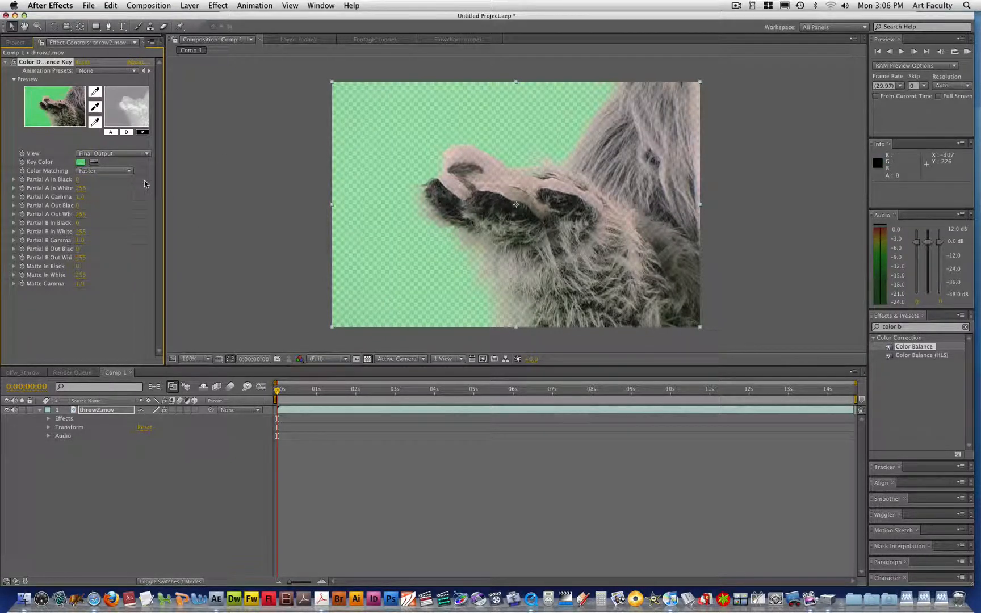
drag(77, 180, 139, 177)
mouse_move(82, 188)
mouse_down()
mouse_move(145, 193)
mouse_move(84, 197)
mouse_up()
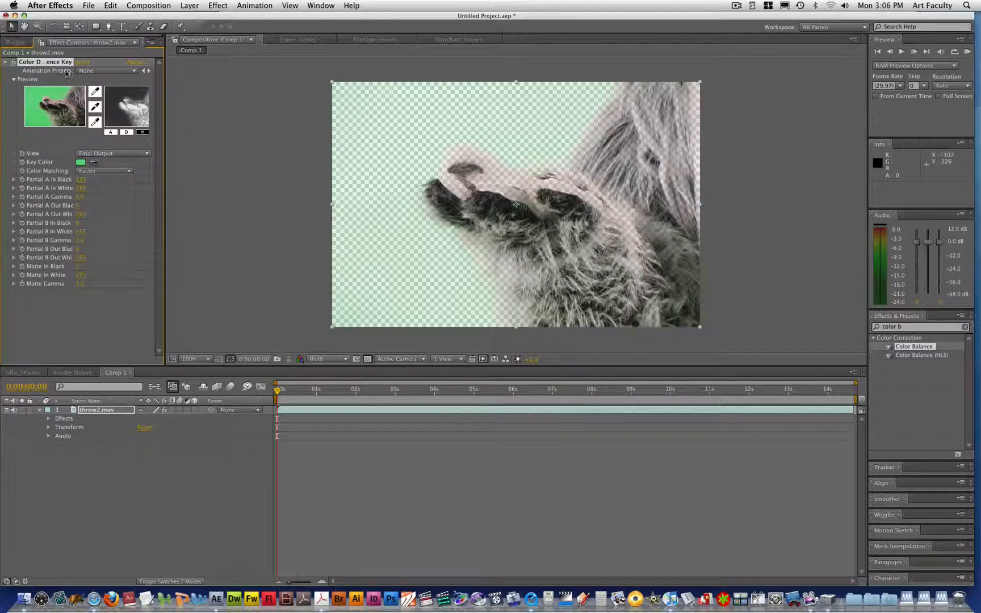
click(82, 62)
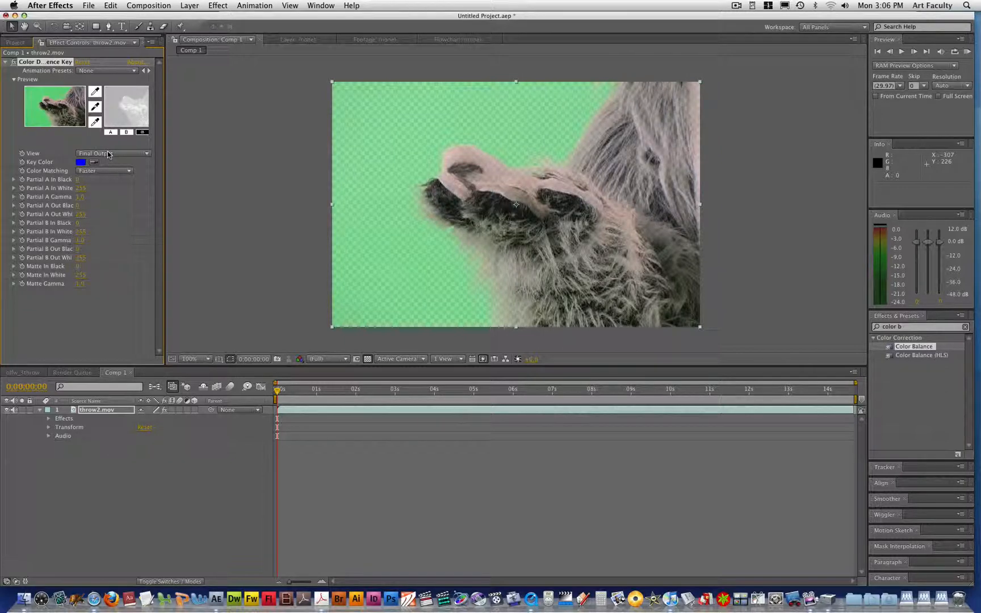
Sample the green backdrop with the Color Difference Key's key color, black and white eyedroppers
click(95, 92)
click(359, 102)
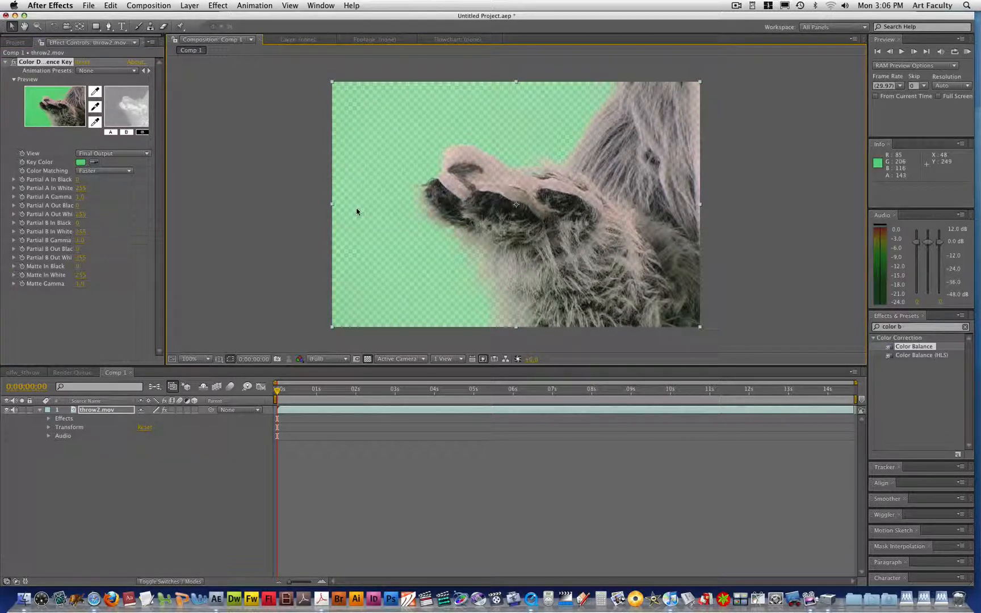
click(95, 107)
click(452, 127)
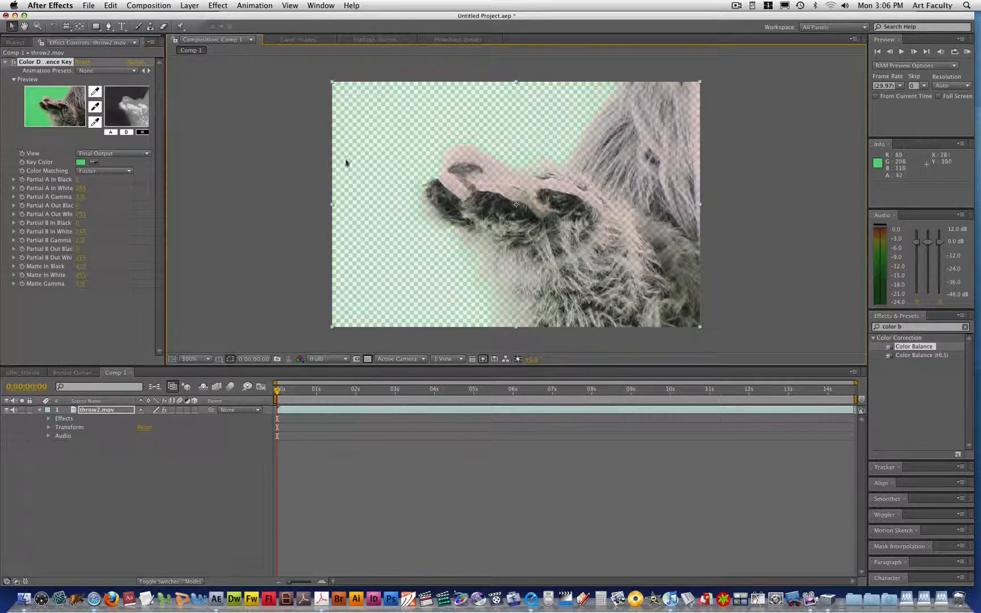
click(96, 123)
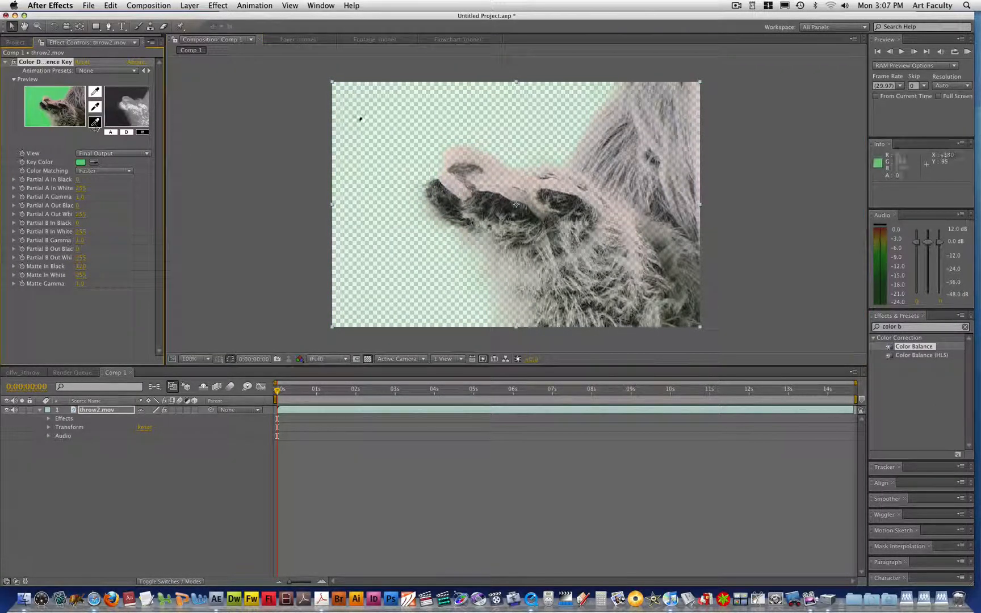
click(388, 215)
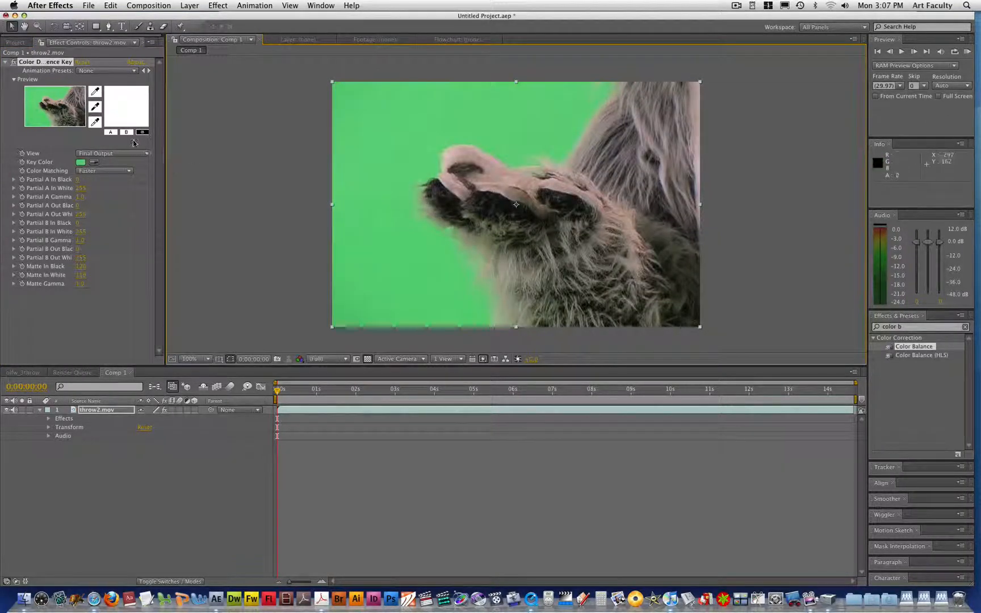
Resample the backdrop above the paw for the key color and near the frame corner for the matte's black
click(95, 91)
click(412, 112)
click(95, 107)
click(348, 99)
click(92, 163)
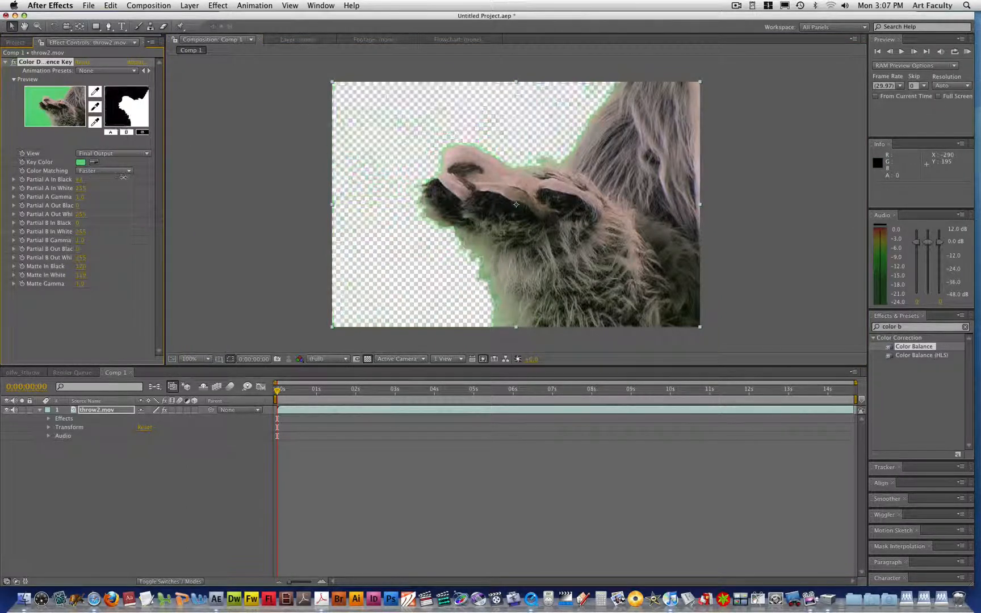
Reduce the green fringe by setting Partial A In Black to 109 and Partial A Out White to 184, and adjusting Partial A Gamma and Matte In Black
drag(78, 179, 115, 178)
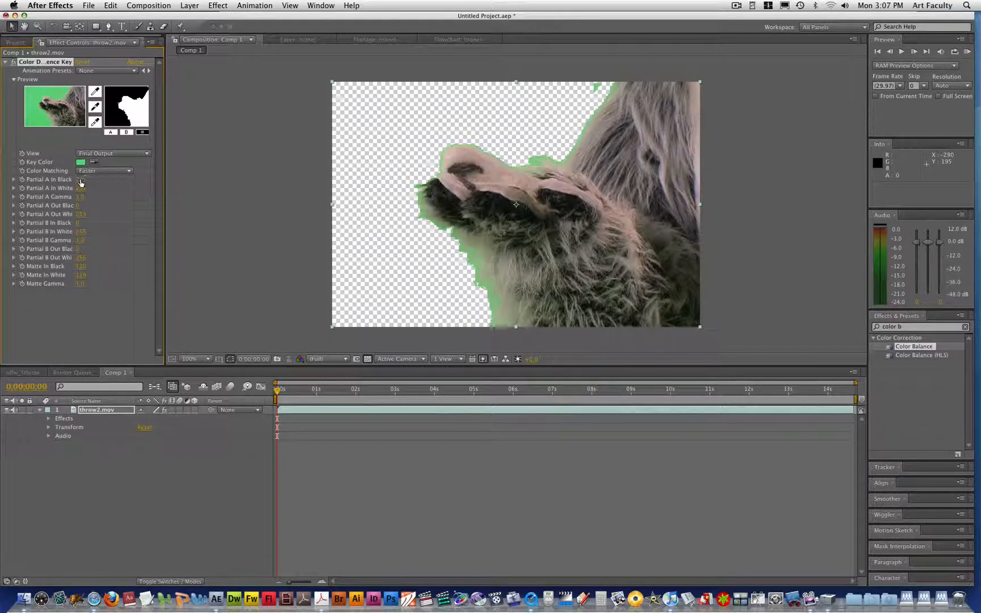
drag(81, 182, 101, 183)
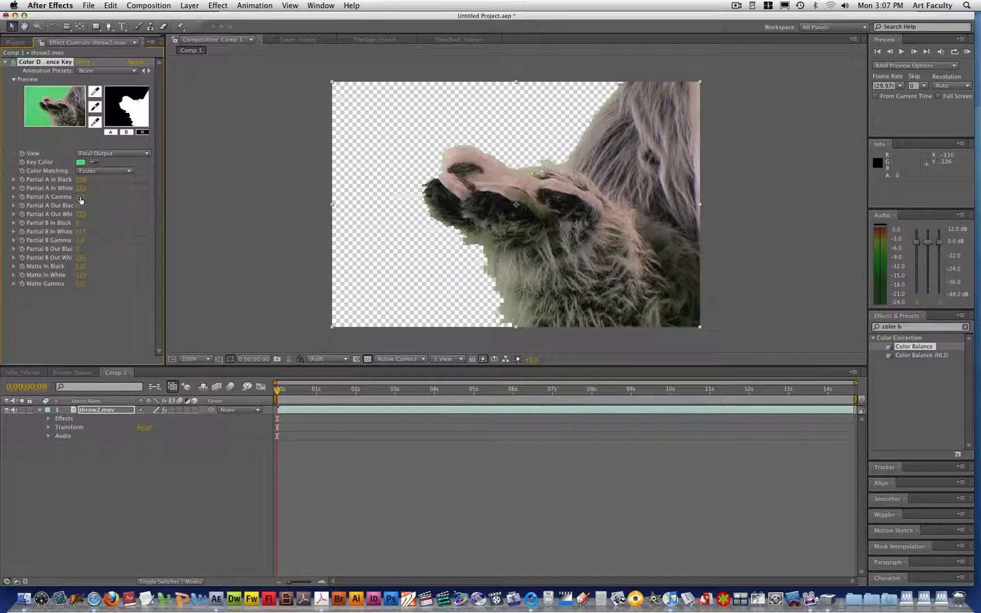
drag(80, 200, 87, 196)
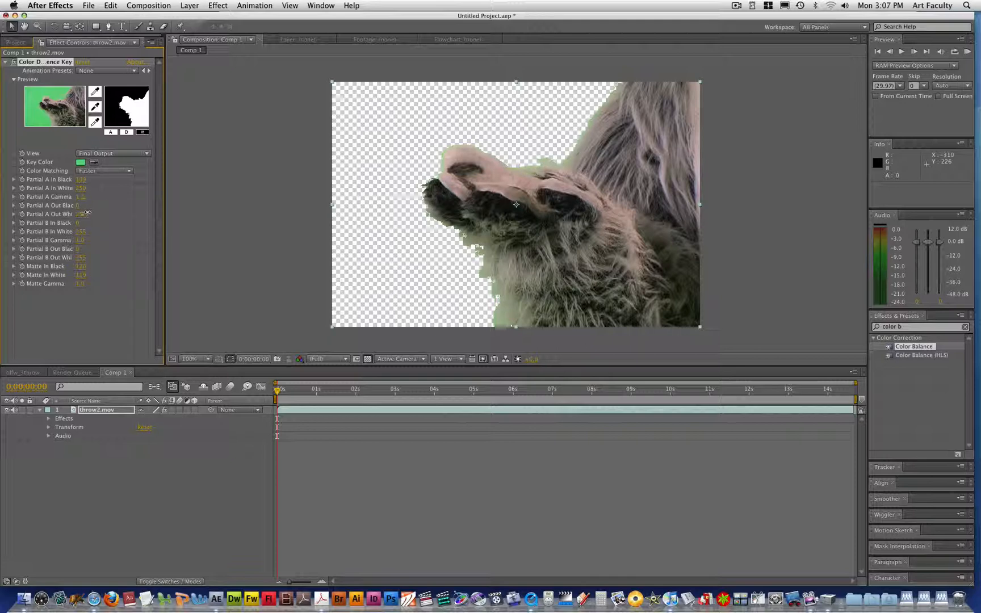
drag(97, 211, 81, 267)
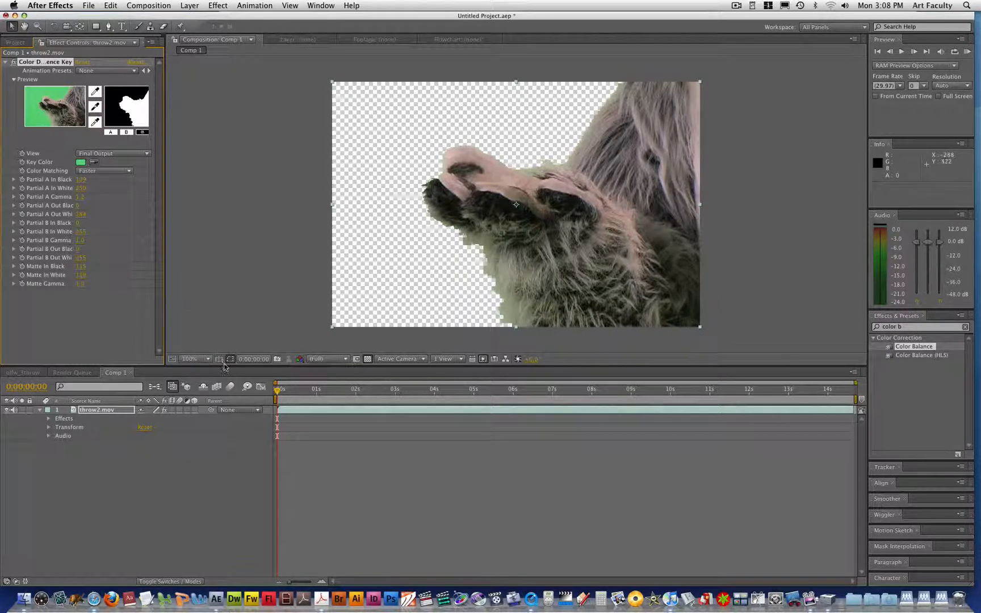
Preview the keyed shot, go to 0;00;13;05, and draw a closed RotoBezier mask loosely around the full wolf figure
key(space)
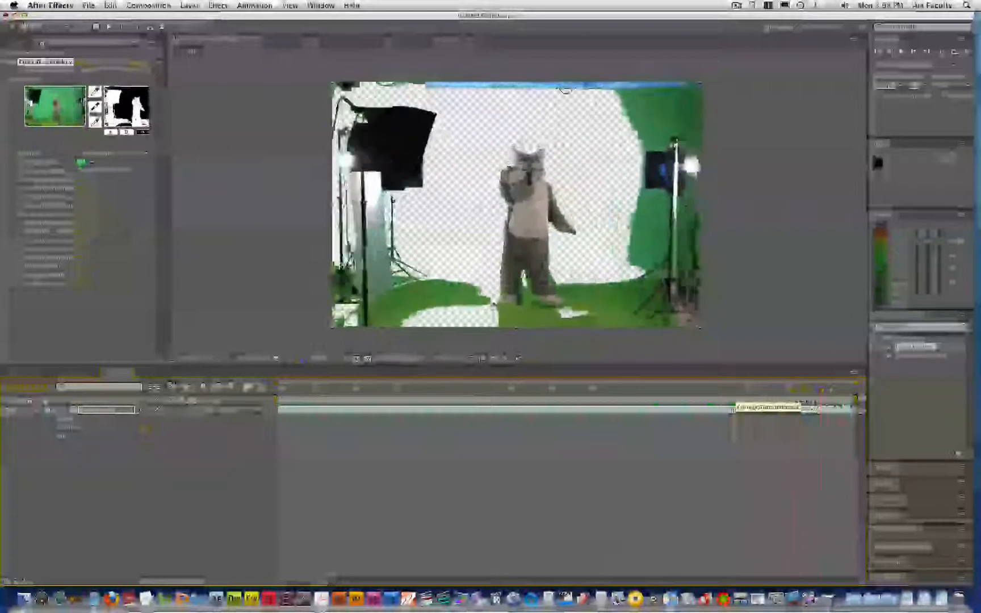
drag(821, 390, 795, 438)
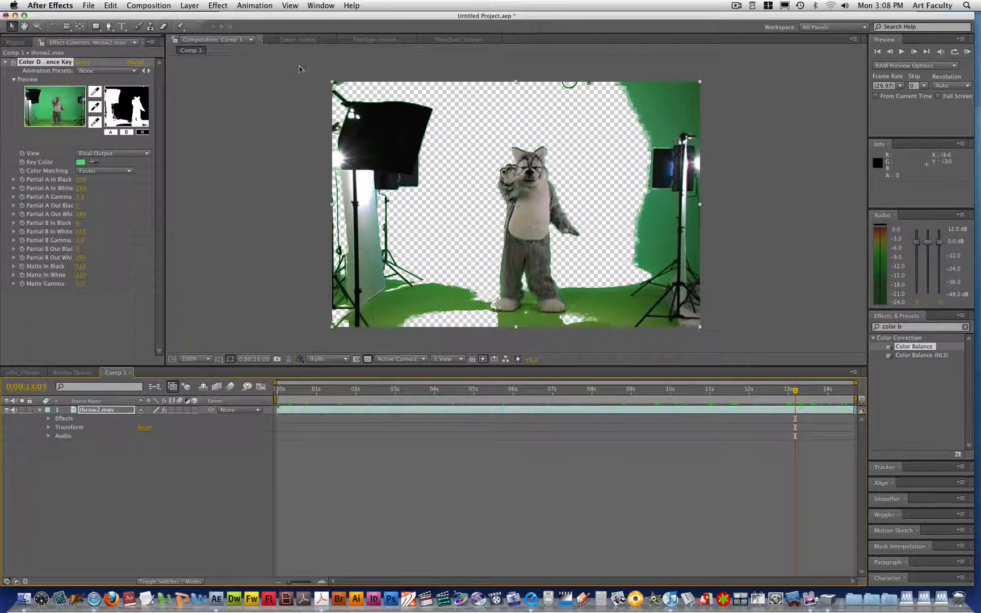
click(108, 27)
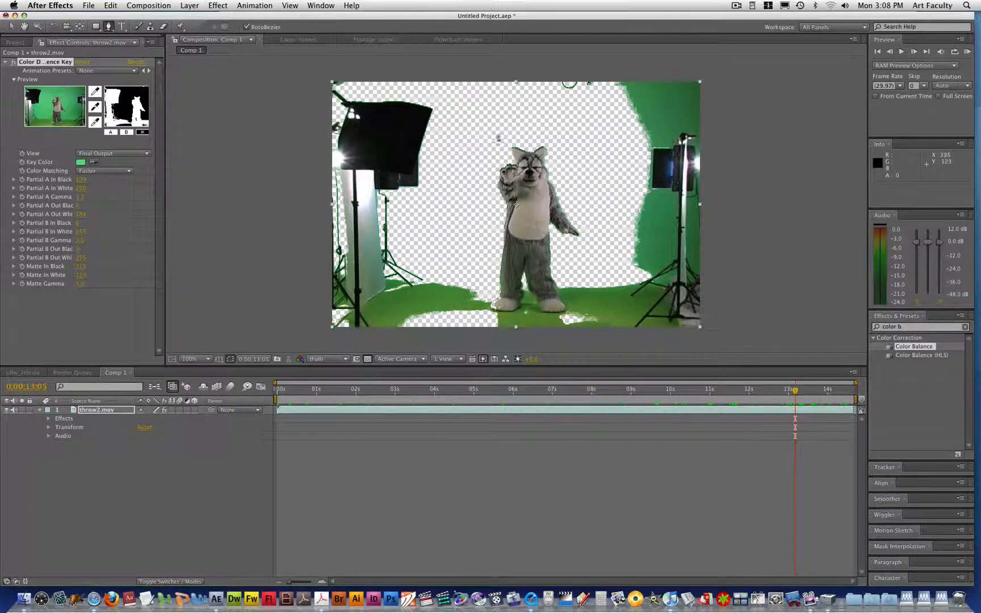
click(498, 133)
click(481, 224)
click(486, 285)
click(488, 307)
click(504, 313)
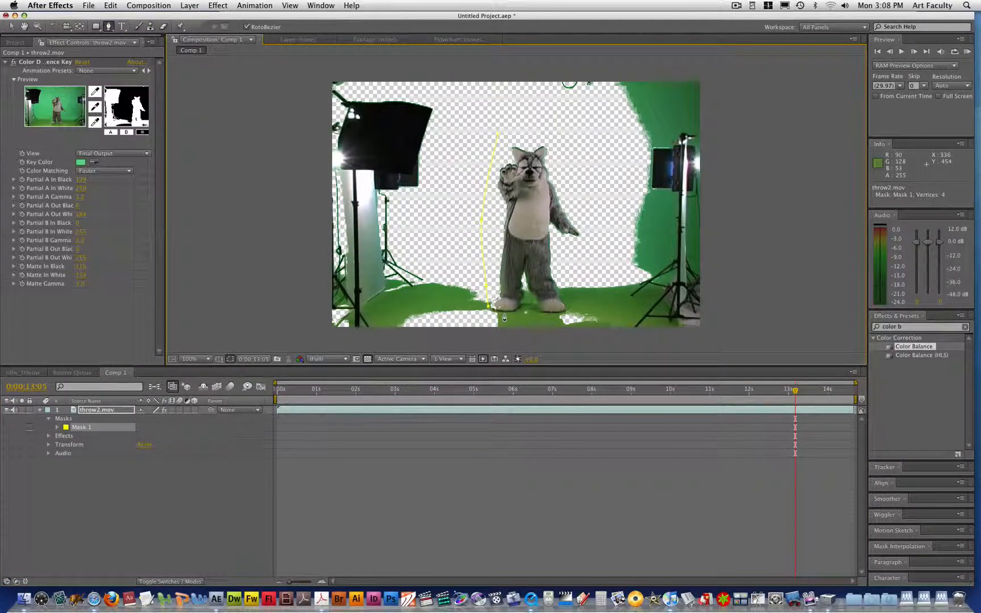
click(543, 313)
click(578, 314)
click(572, 261)
click(589, 238)
click(573, 173)
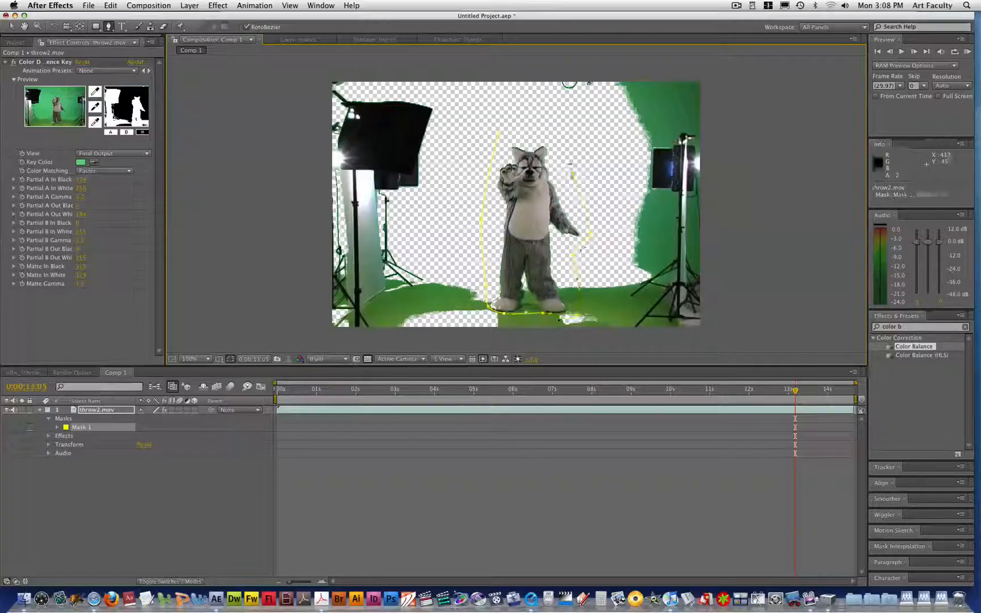
click(499, 133)
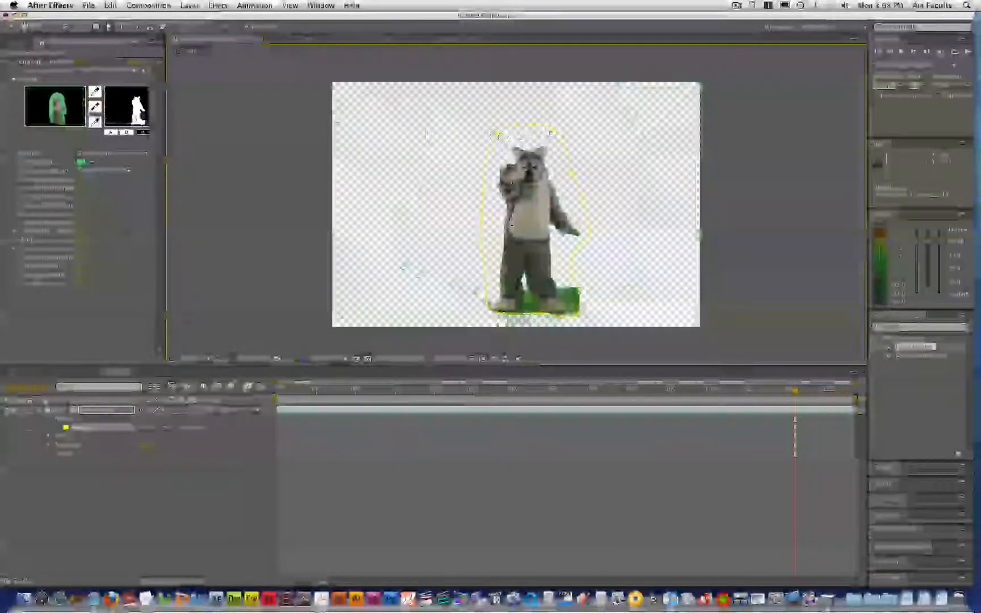